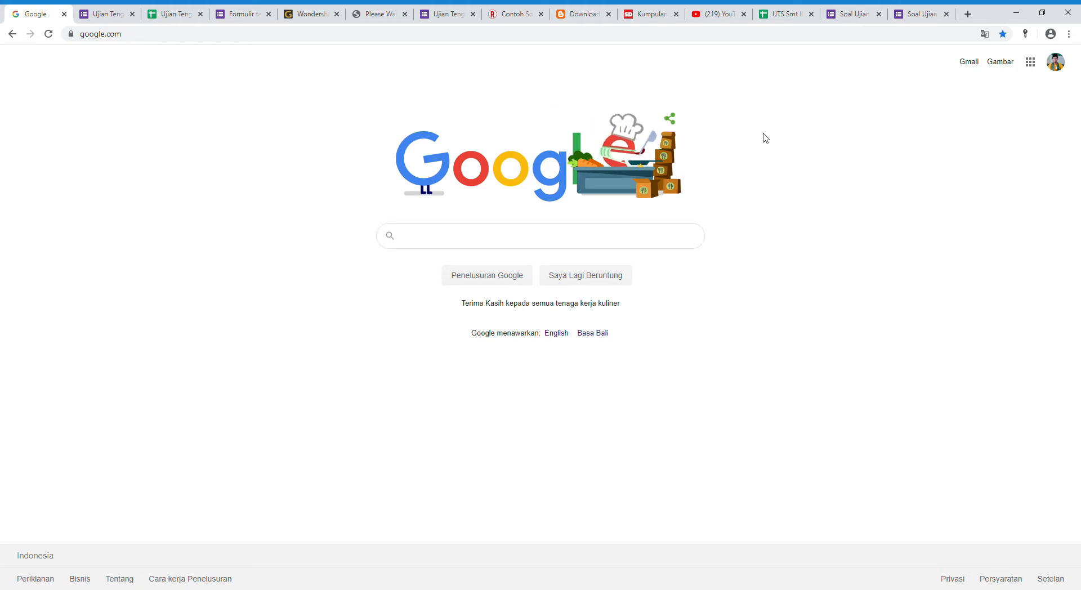
Open Google Drive from the Google homepage and create a new blank Google Form.
click(1033, 63)
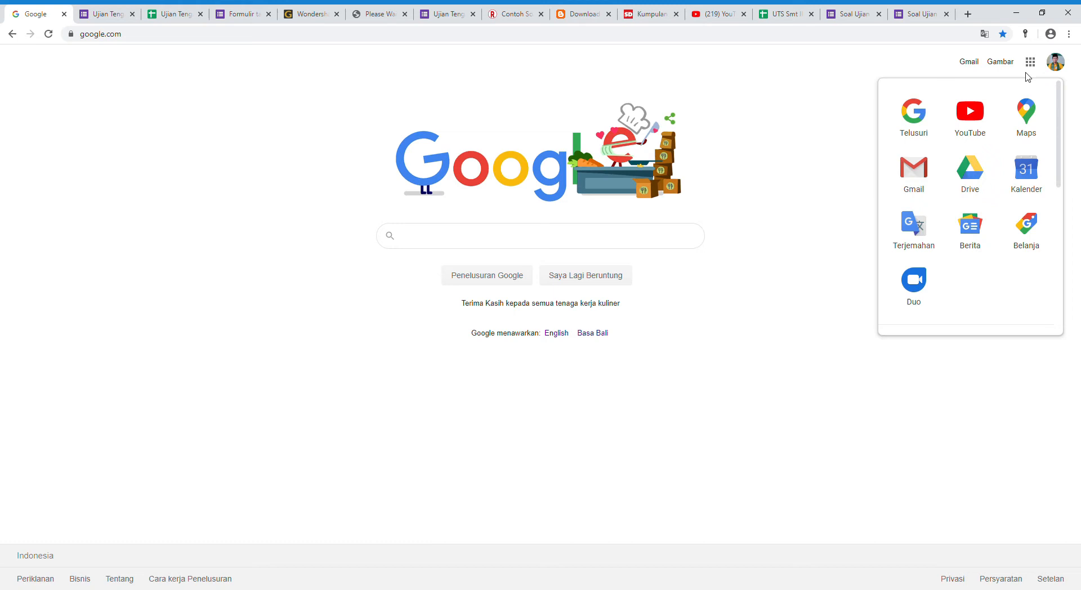
click(970, 179)
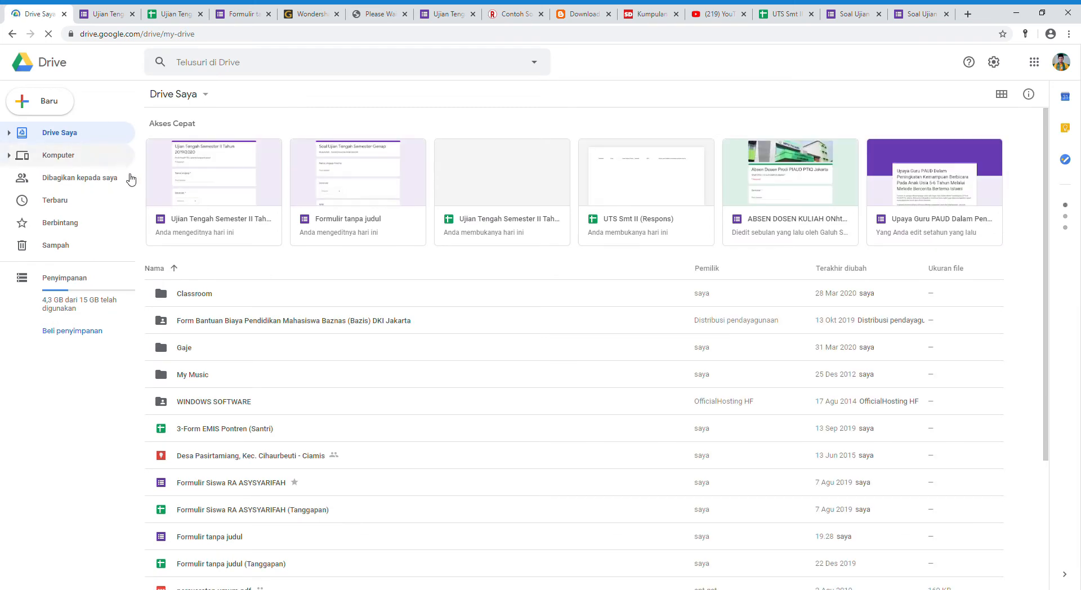
click(53, 103)
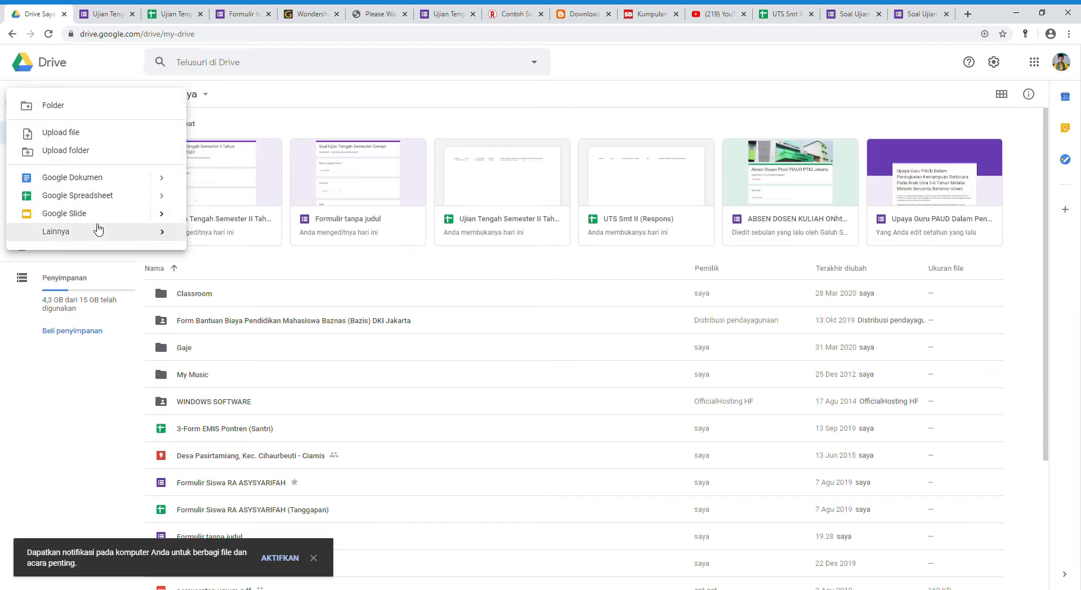
mouse_move(99, 234)
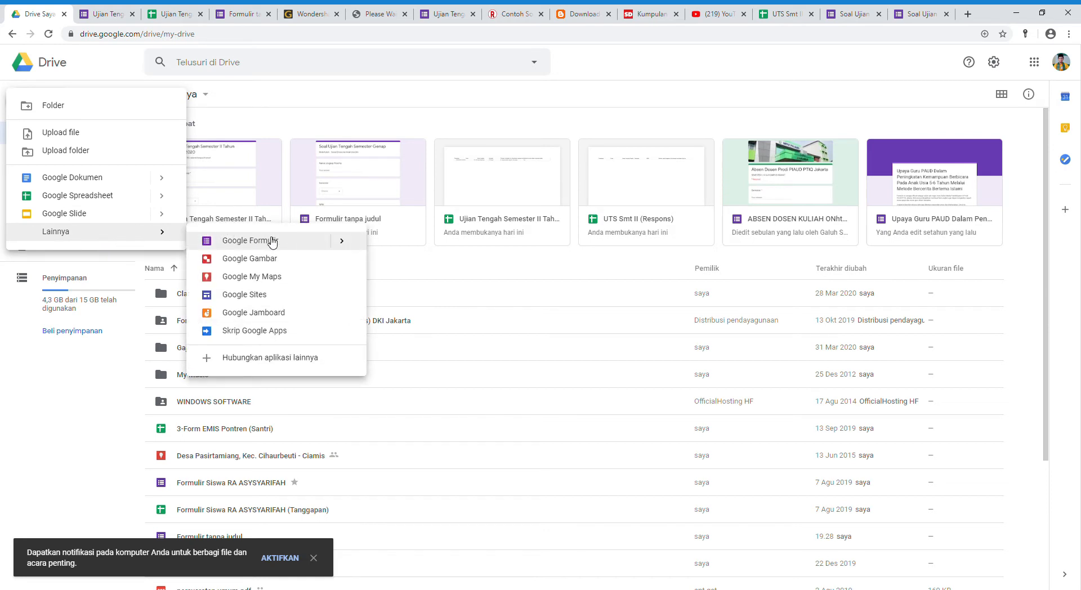
click(312, 243)
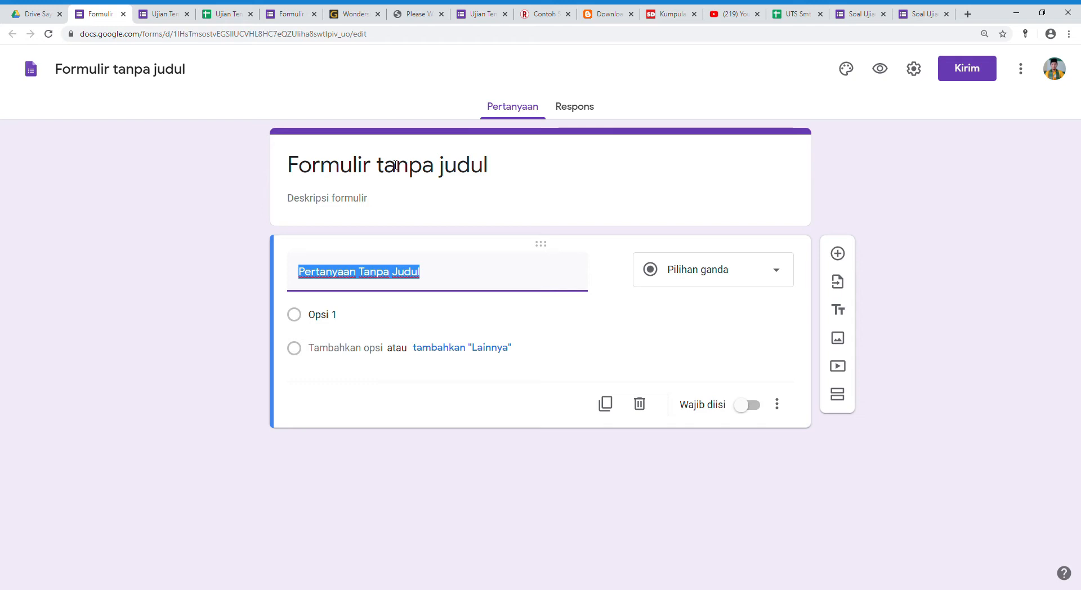
Replace the form's default title with "Ujian Tengah Semester".
click(396, 169)
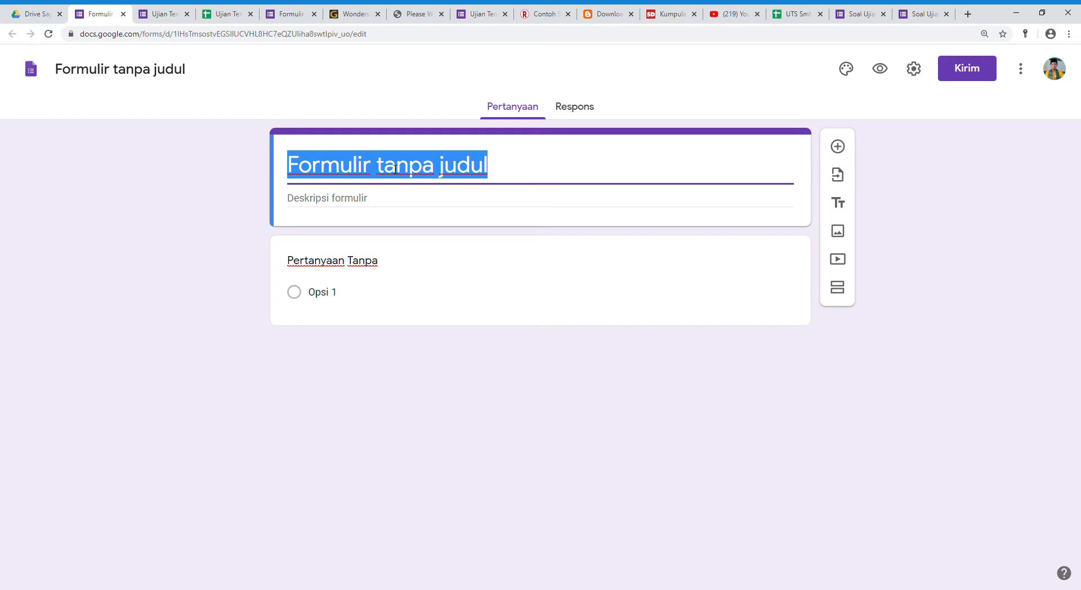
text(S)
text(a)
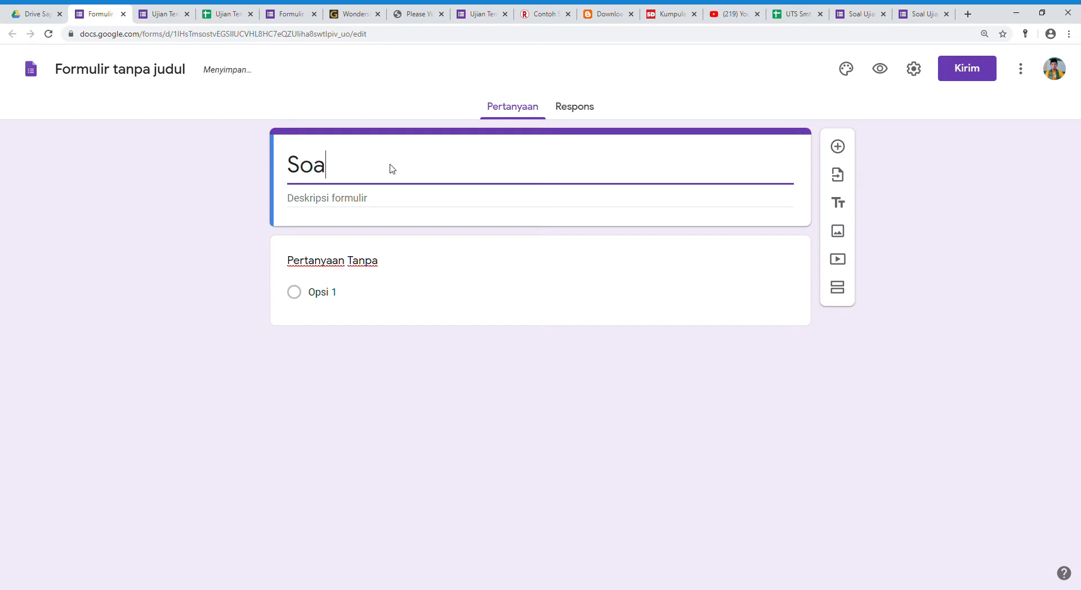
text(l Ujian)
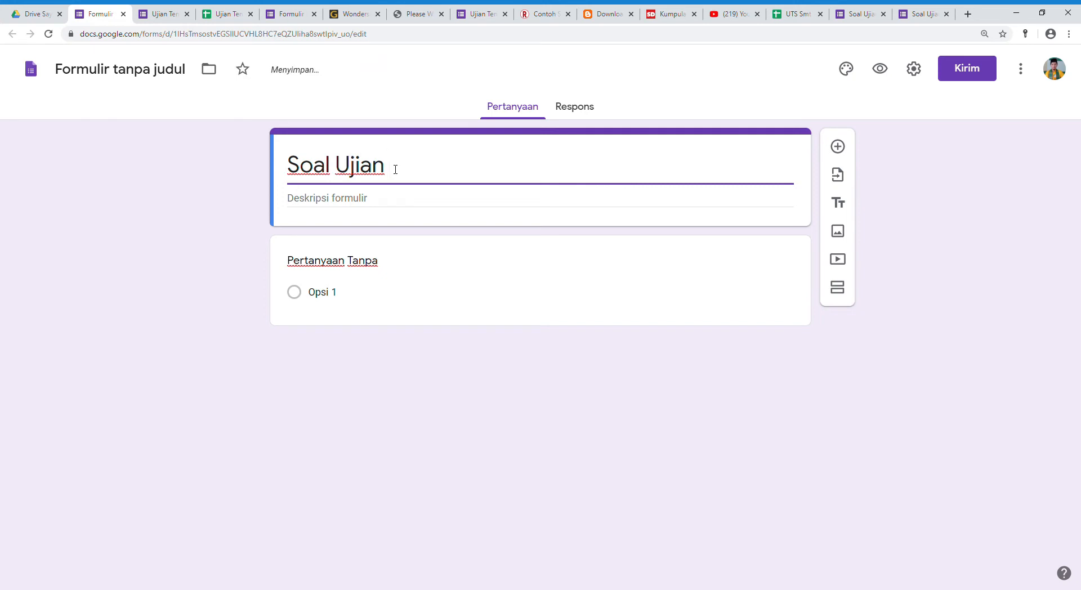
key(BackSpace)
key(BackSpace)
key(BackSpace)
key(BackSpace)
key(BackSpace)
key(BackSpace)
key(BackSpace)
key(BackSpace)
key(BackSpace)
key(BackSpace)
key(BackSpace)
text(Uji)
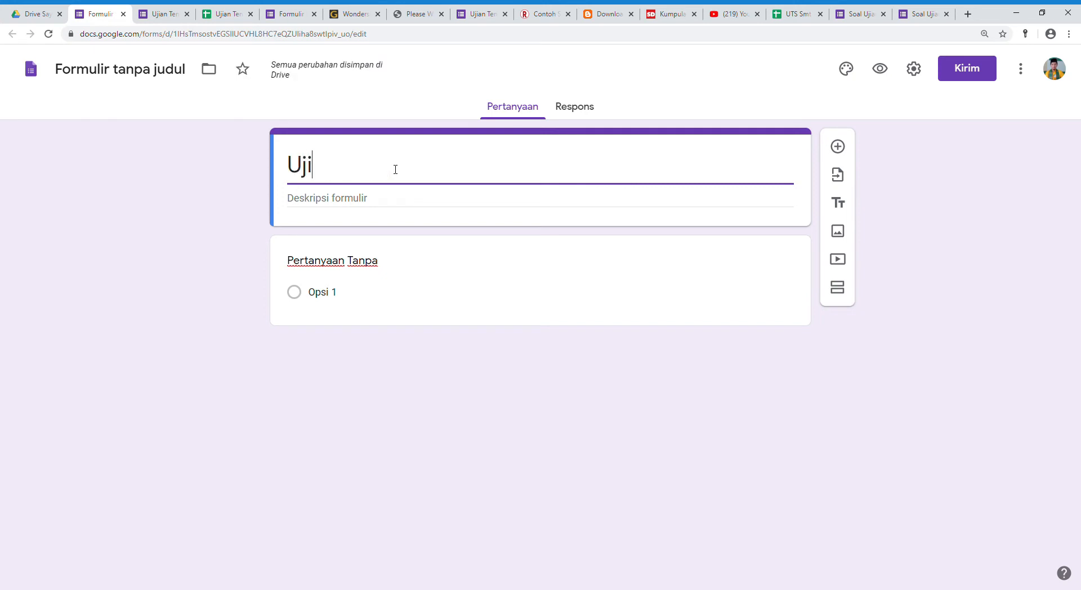
text(an Tengah Semester)
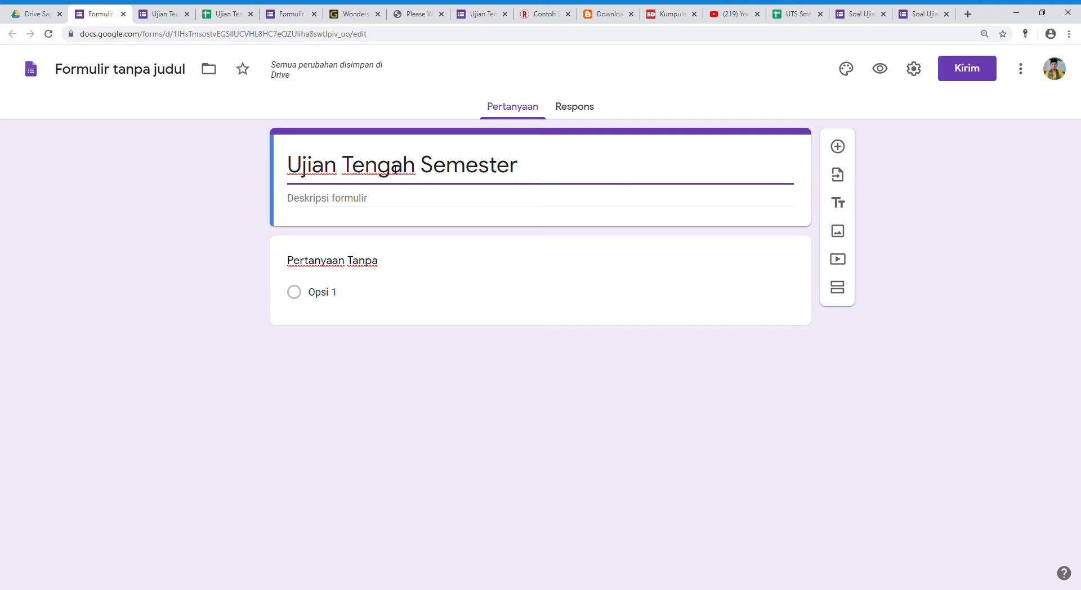
Enter "Prodi PIAUD PTIQ Jakarta" as the form description and give the form file the form title as its name.
key(Tab)
text(Prodi PI)
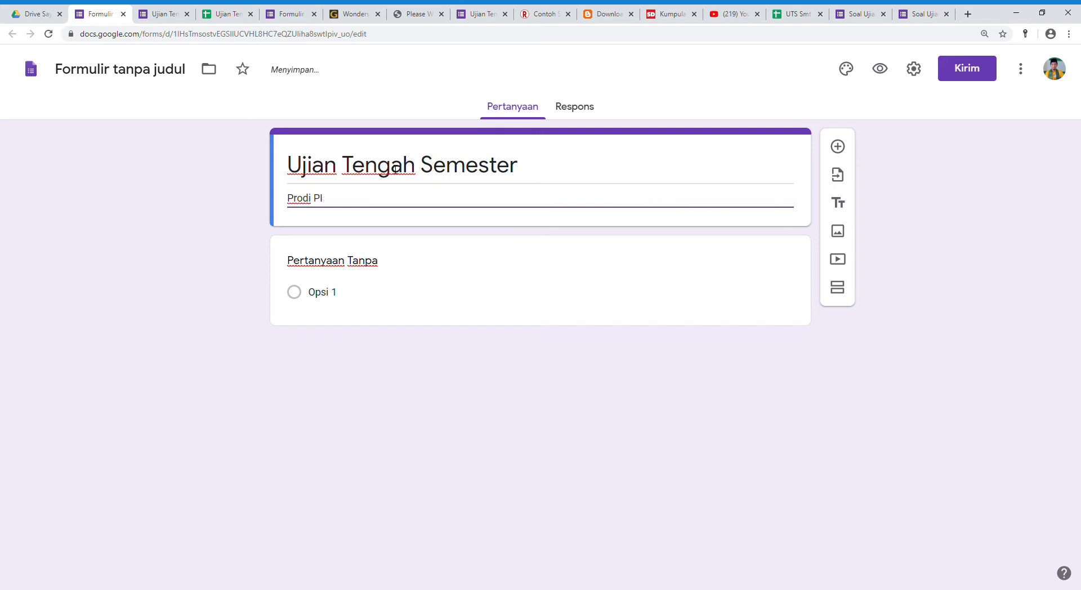
text(AUD PTIQ Jakarta)
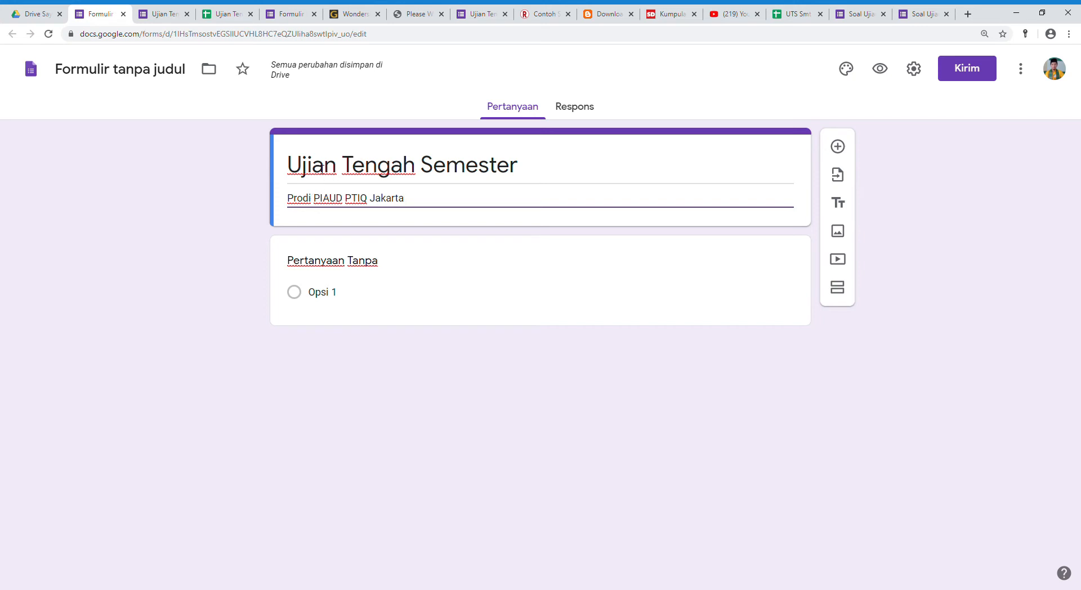
click(133, 75)
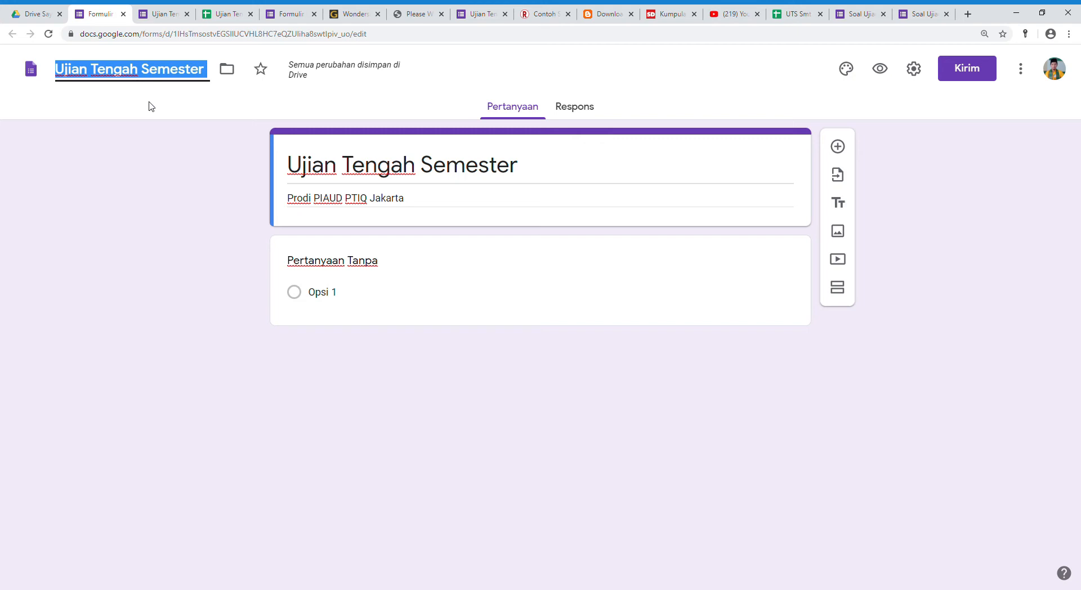
click(424, 207)
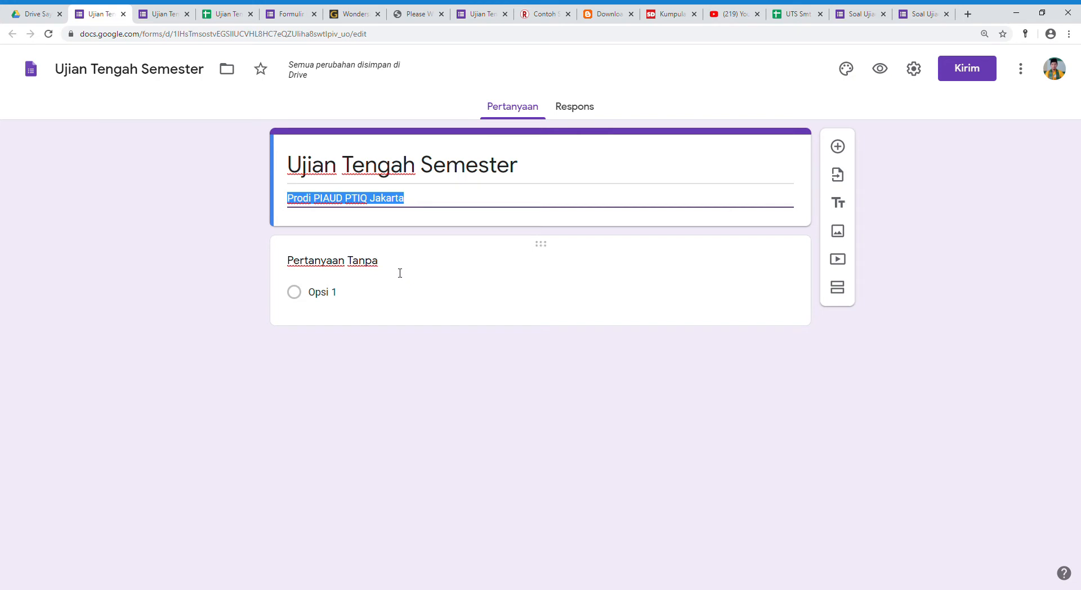
Turn the first question into a required short-answer (Jawaban singkat) question titled "Nama Lengkap".
click(365, 269)
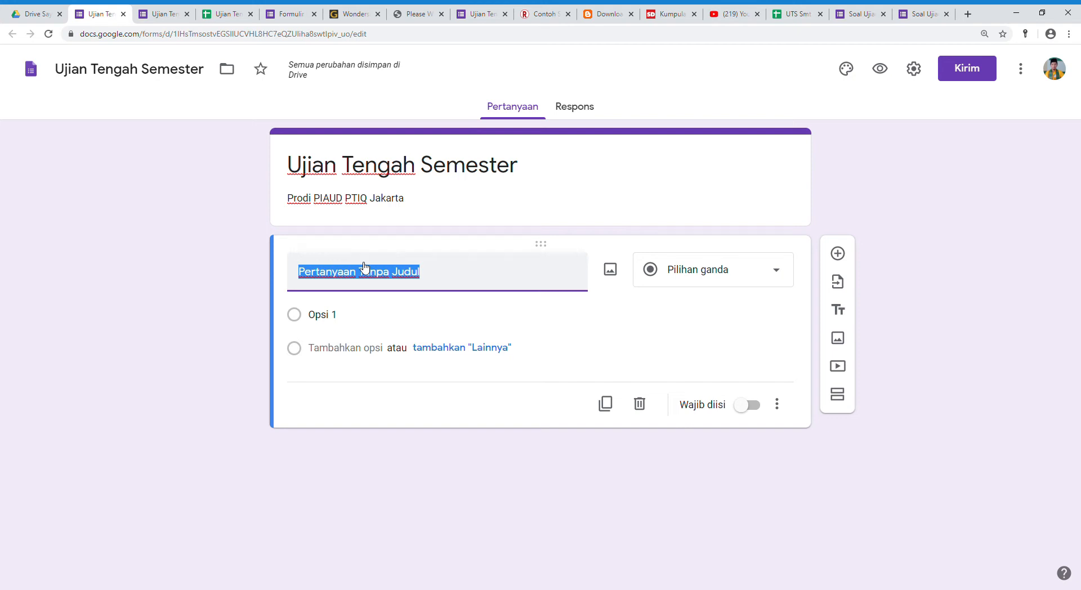
text(N)
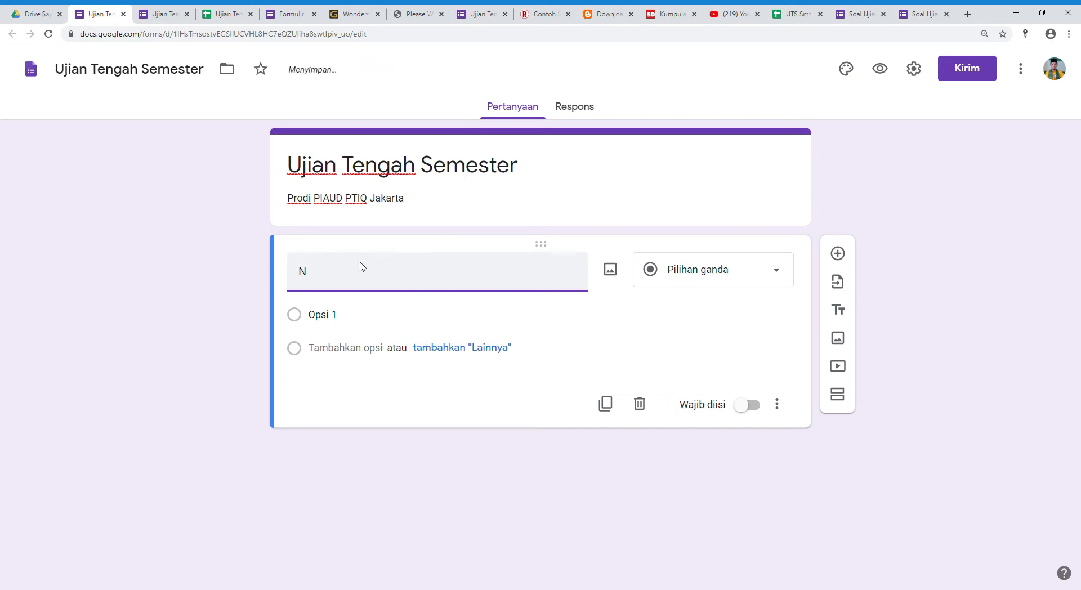
text(ama Lengkap)
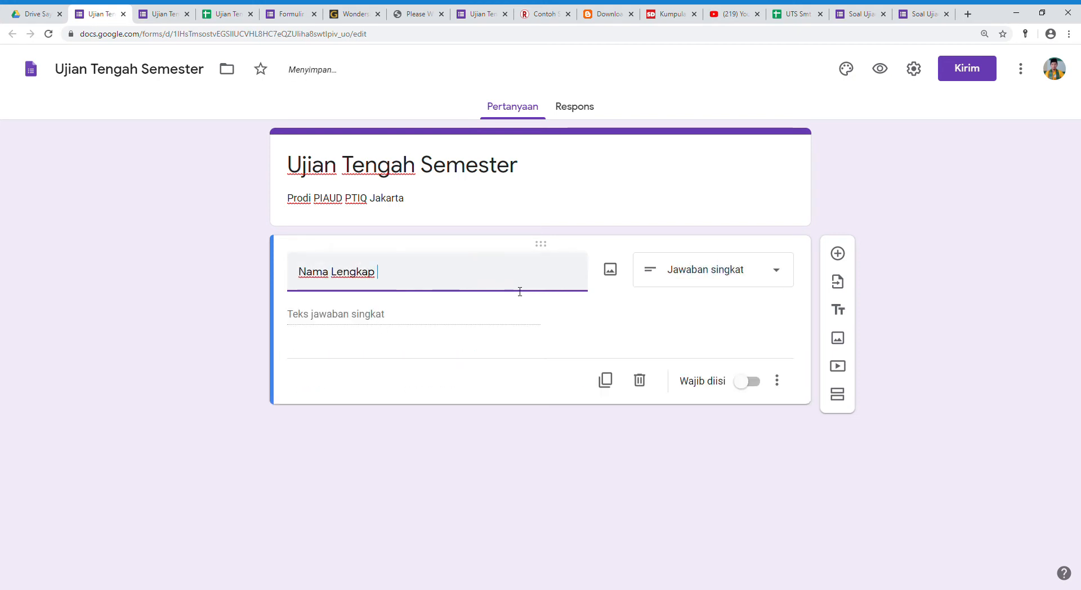
click(763, 277)
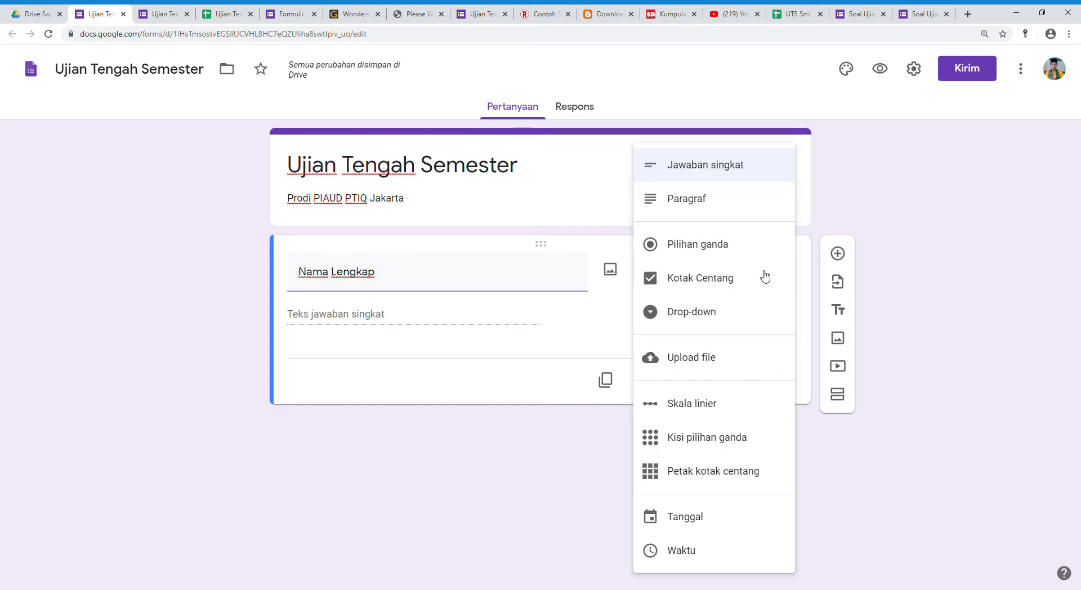
click(730, 166)
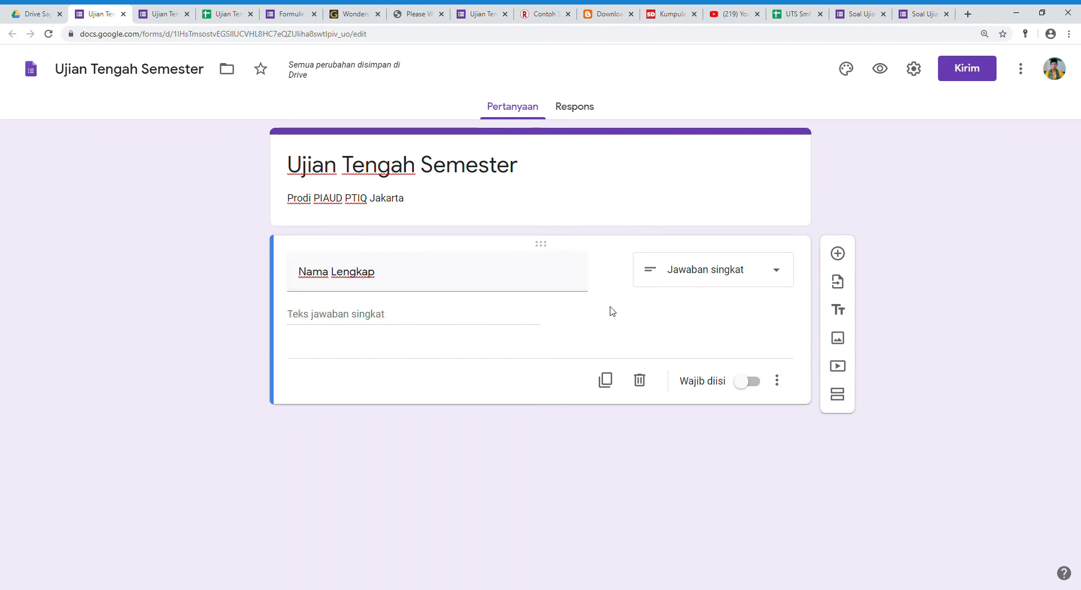
click(754, 384)
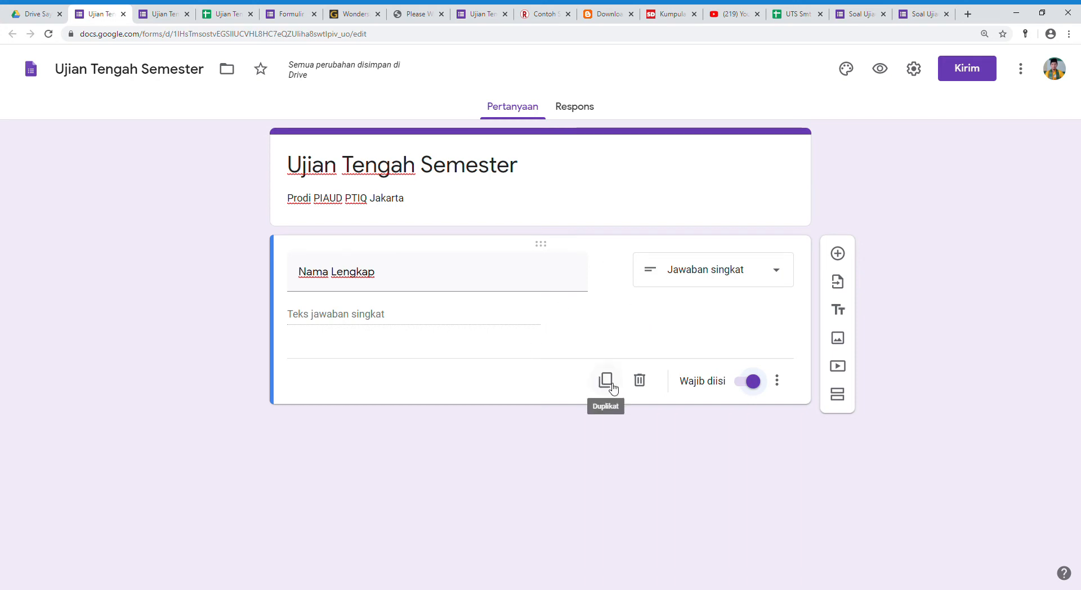
Add a question titled "Semester" with the options "II (Dua)", "IV (Empat)" and "VI (Enam)".
click(845, 257)
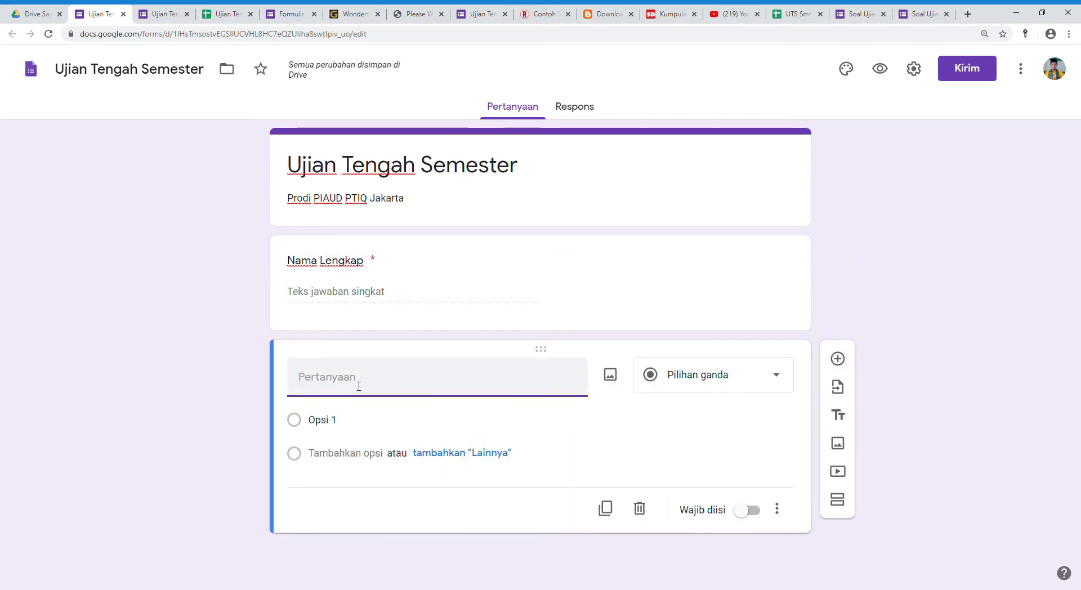
text(Semester)
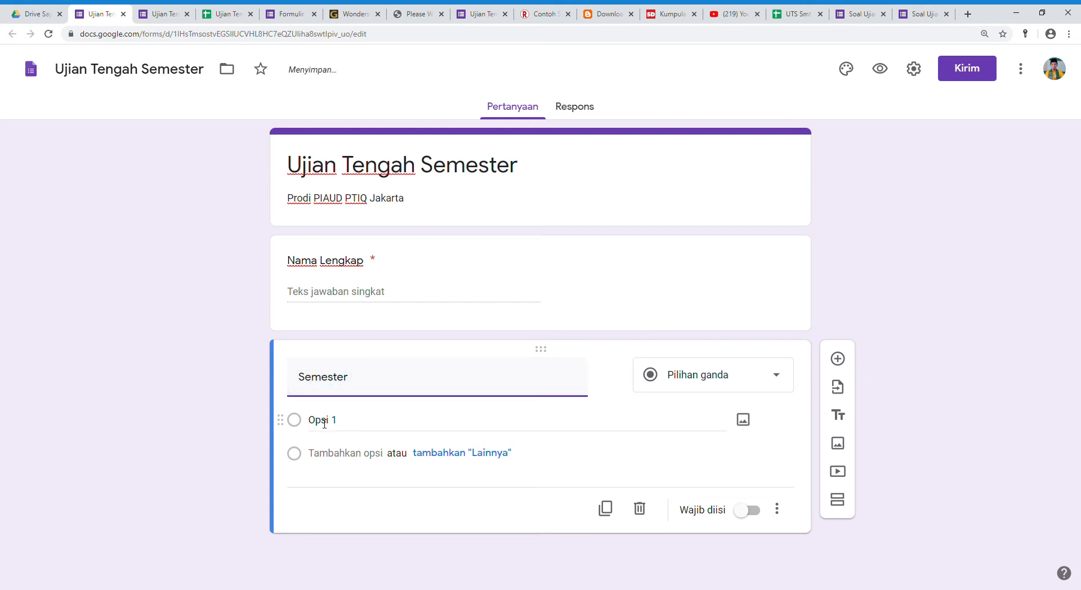
click(355, 426)
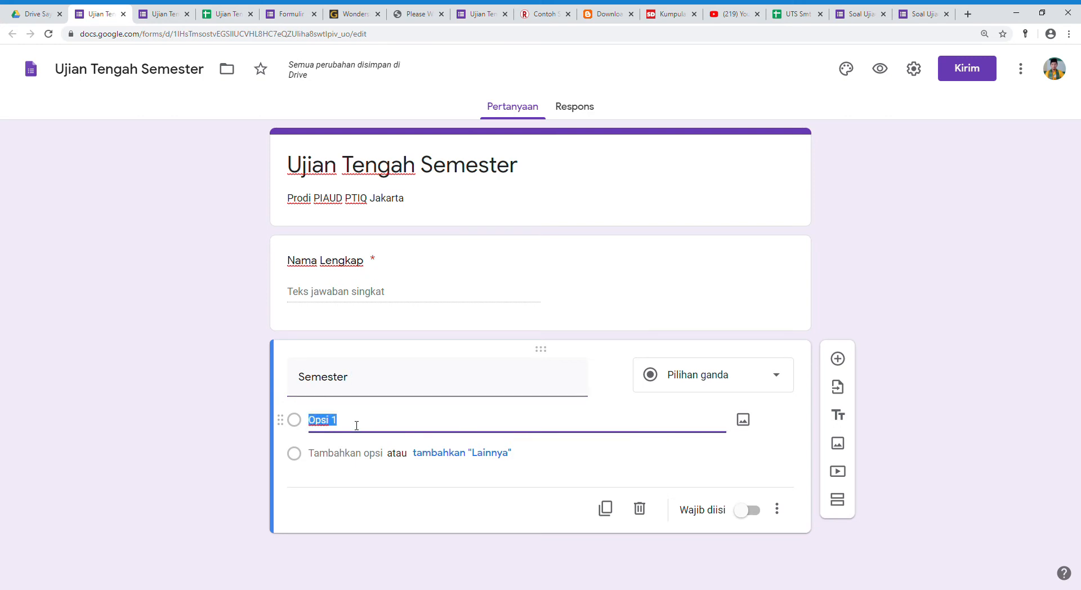
text(II (Dua))
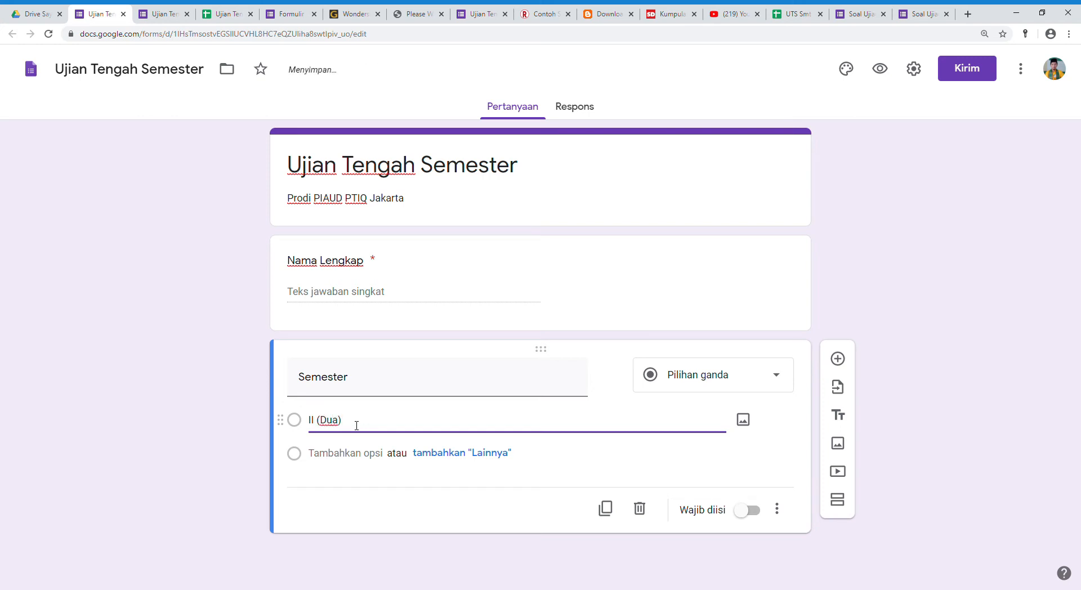
key(Return)
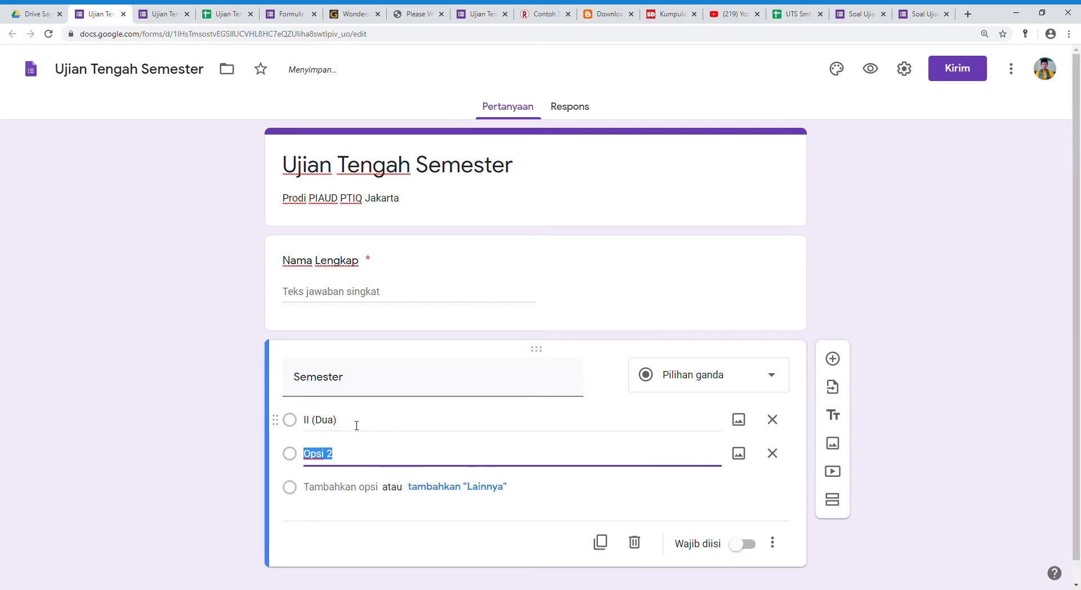
text(IV (Empat))
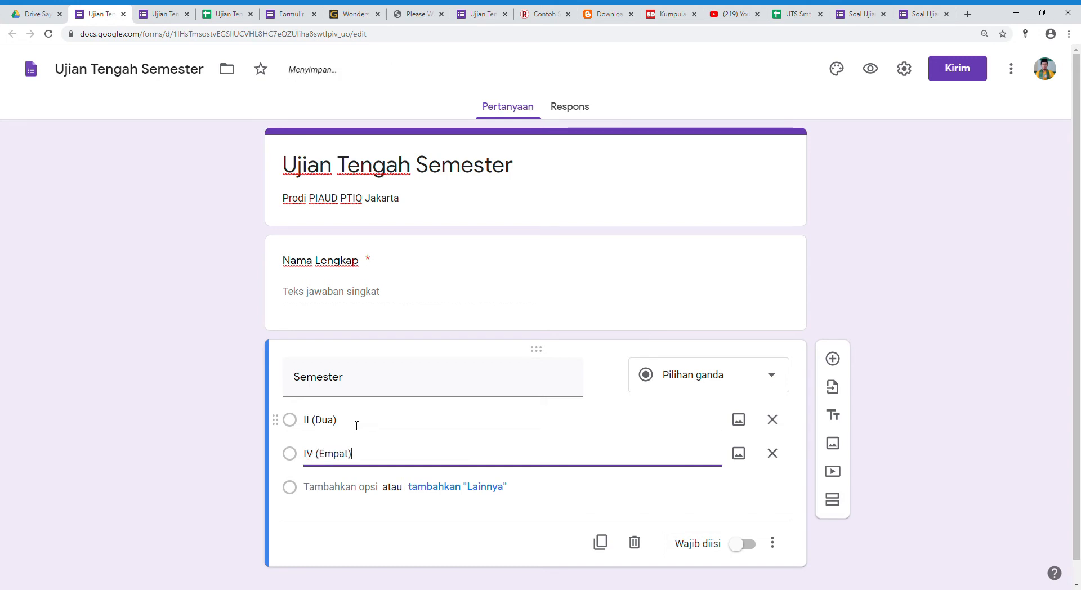
key(Return)
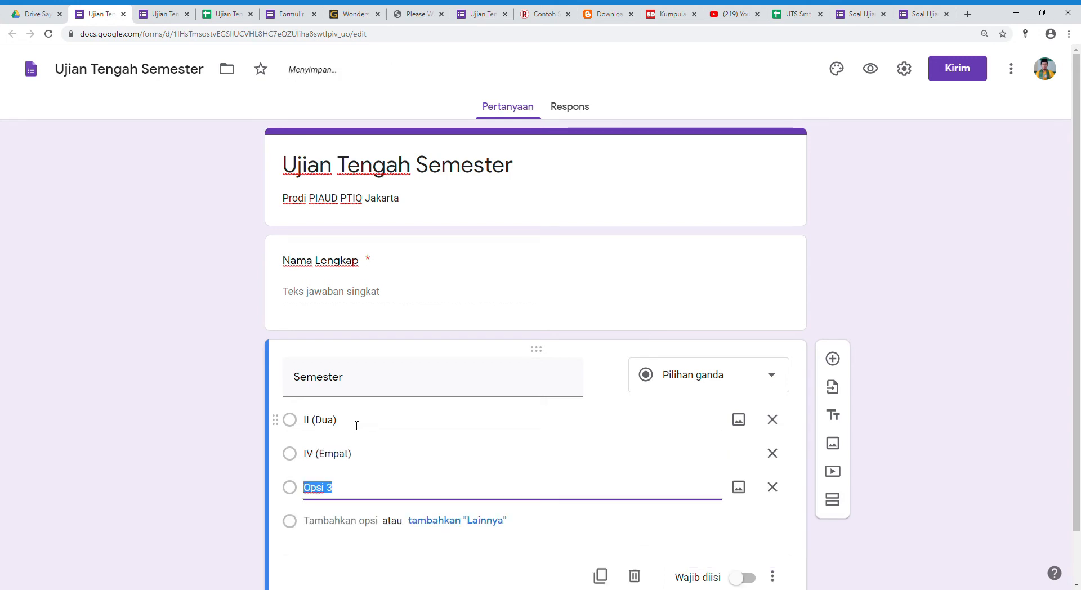
text(VI (Enam)
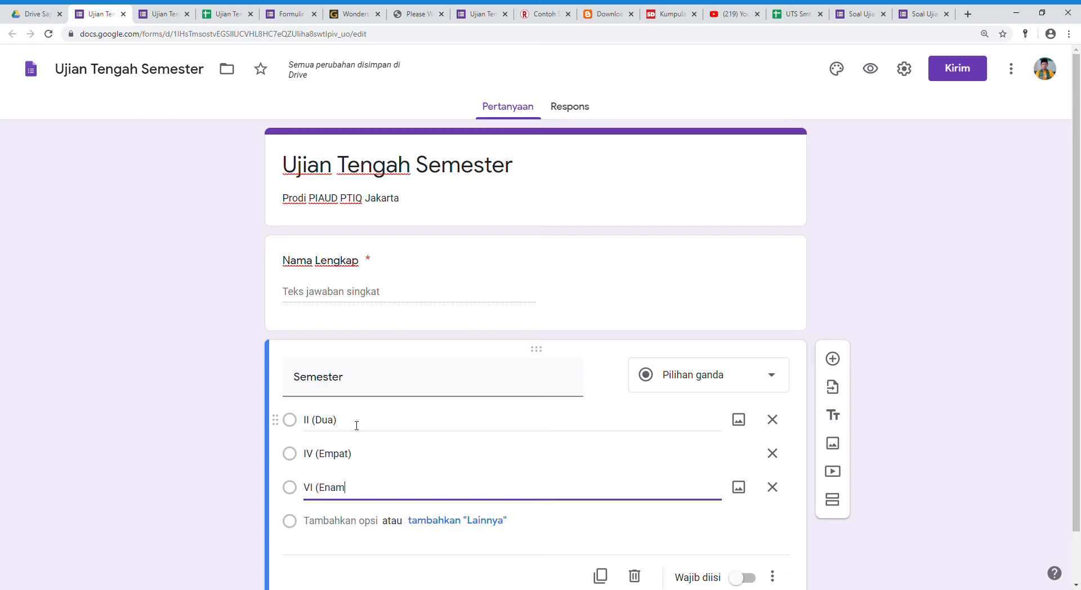
text())
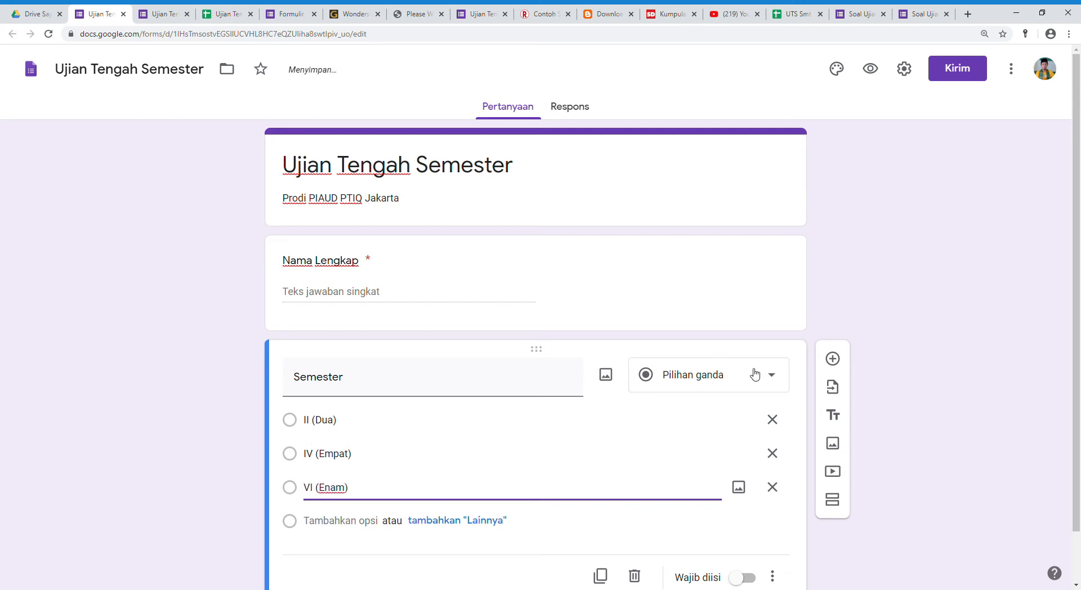
Change the Semester question's type to Drop-down and make it required.
click(769, 375)
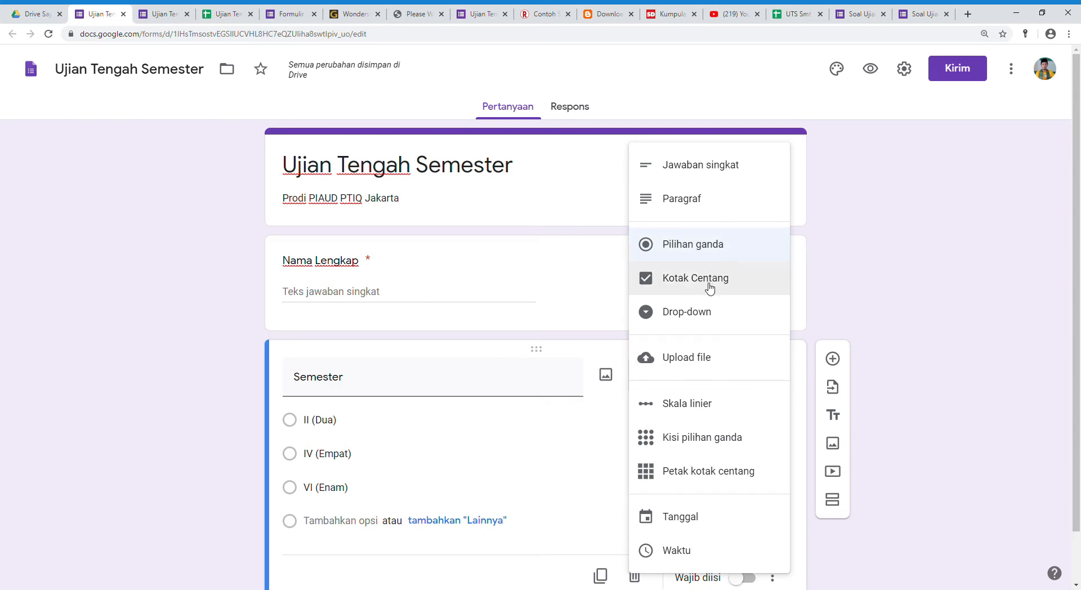
click(679, 317)
scroll(541, 396, down, 1)
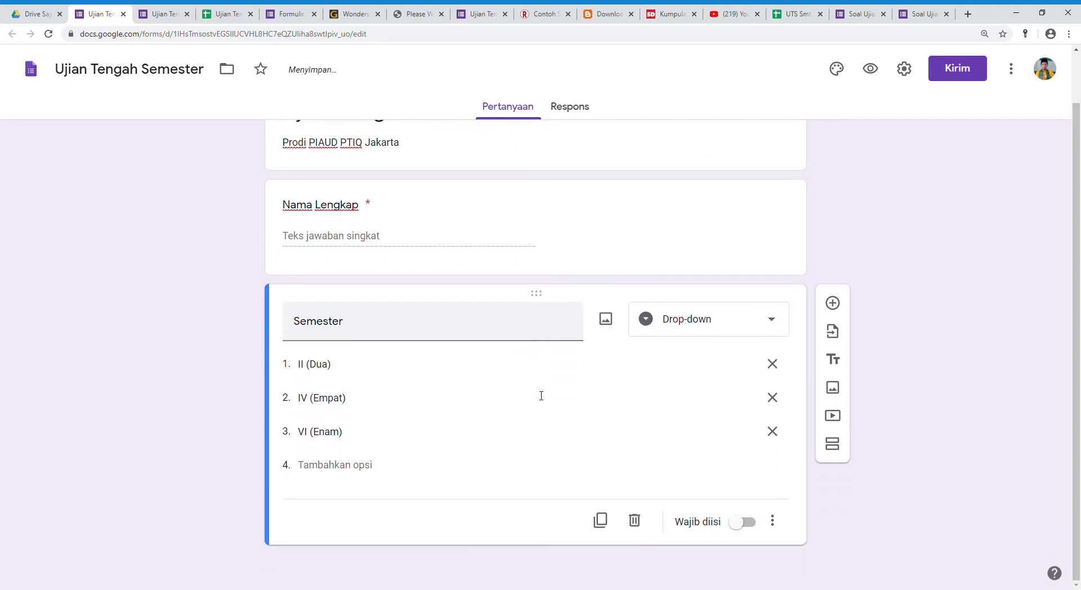
click(743, 524)
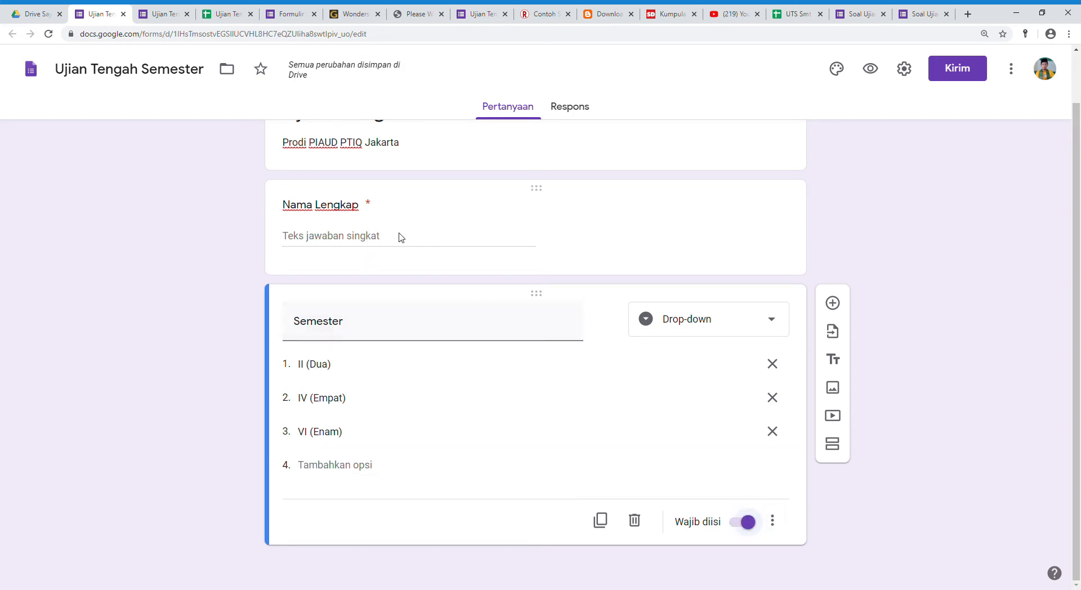
Add a new section to the form after the Semester question.
scroll(394, 269, up, 1)
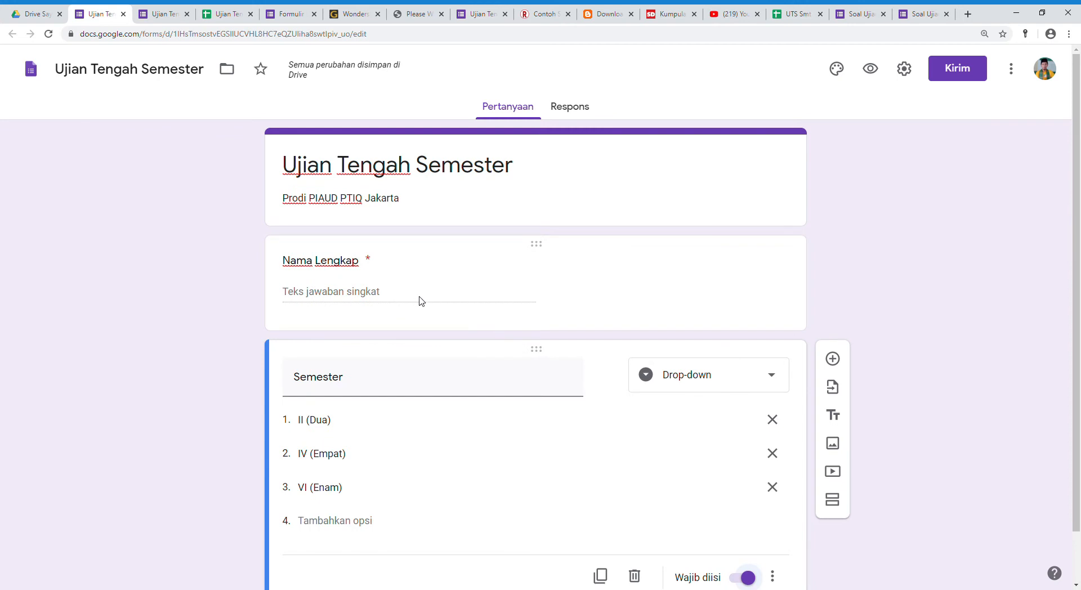
scroll(417, 302, down, 1)
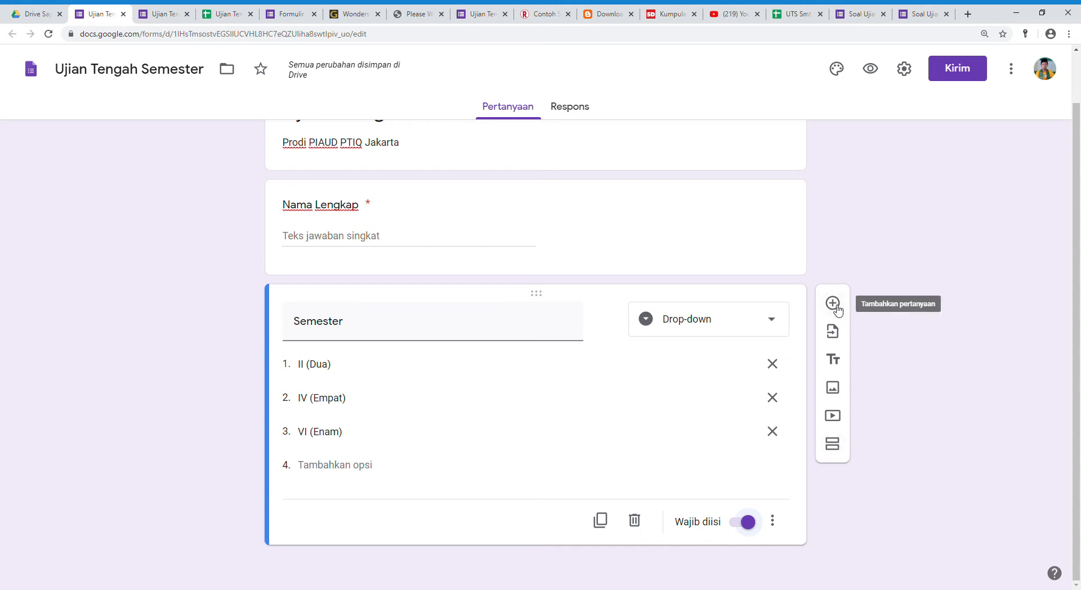
click(839, 450)
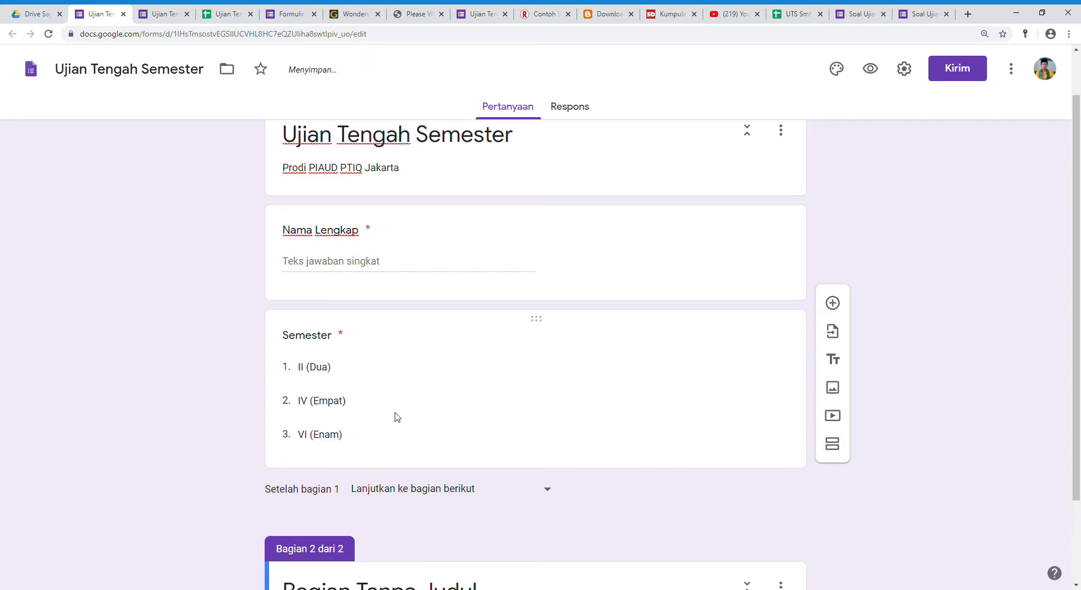
Title the second section "Soal Pilihan Ganda".
click(321, 491)
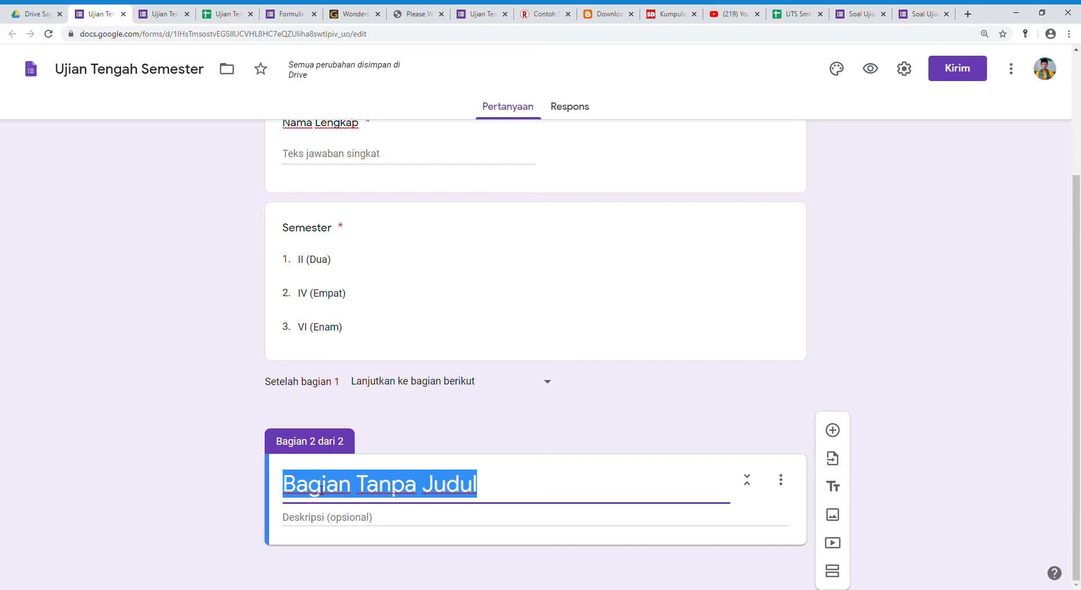
text(Soal Pilihan Ga)
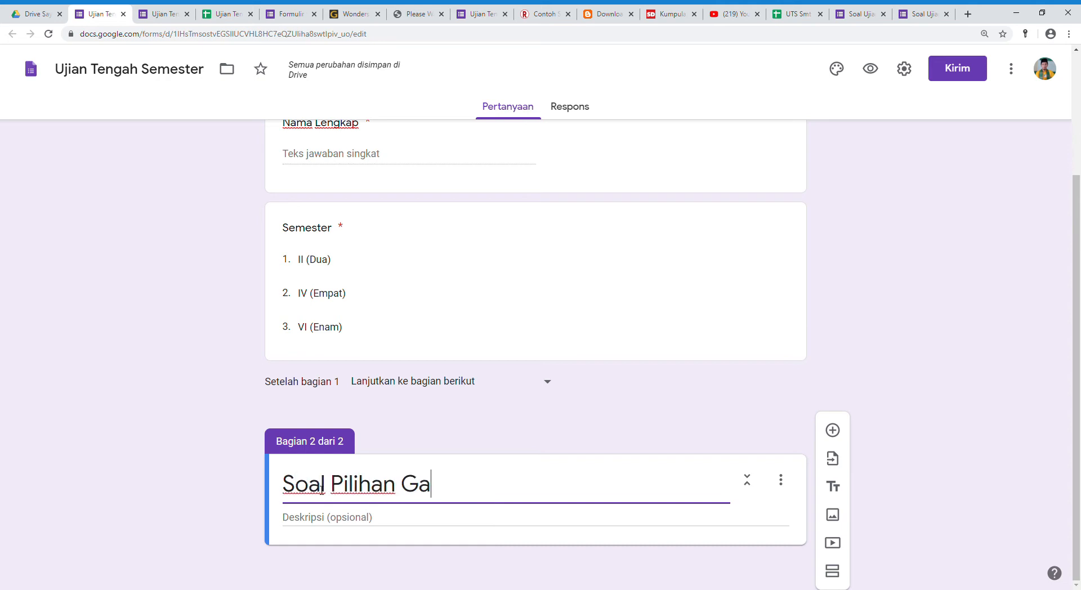
text(nda)
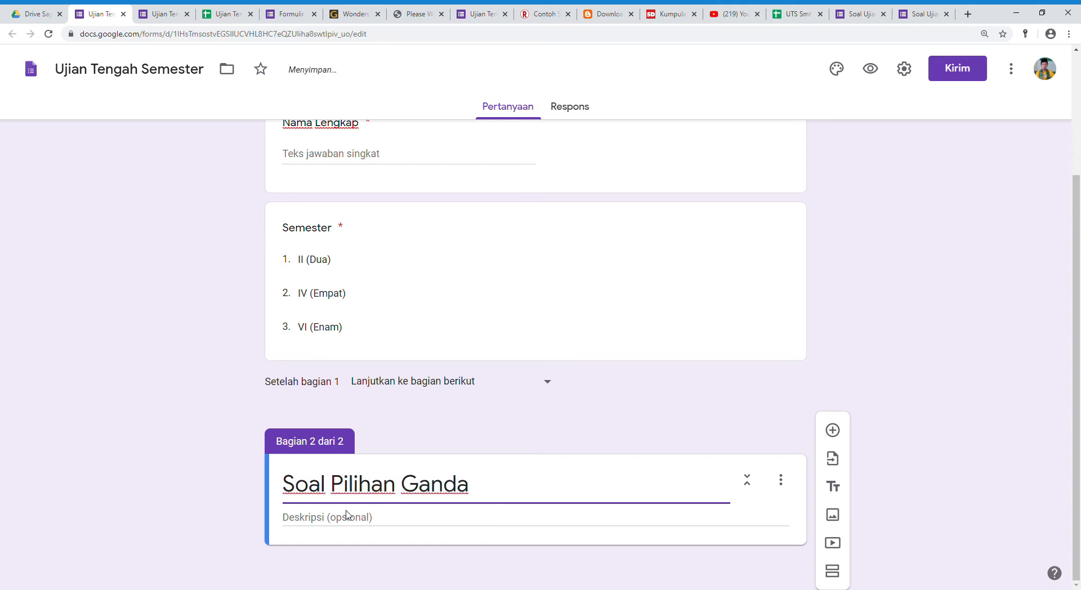
Give the Soal Pilihan Ganda section the description "Pilihlah pertanyaan yang dianggap paling benar !".
click(295, 523)
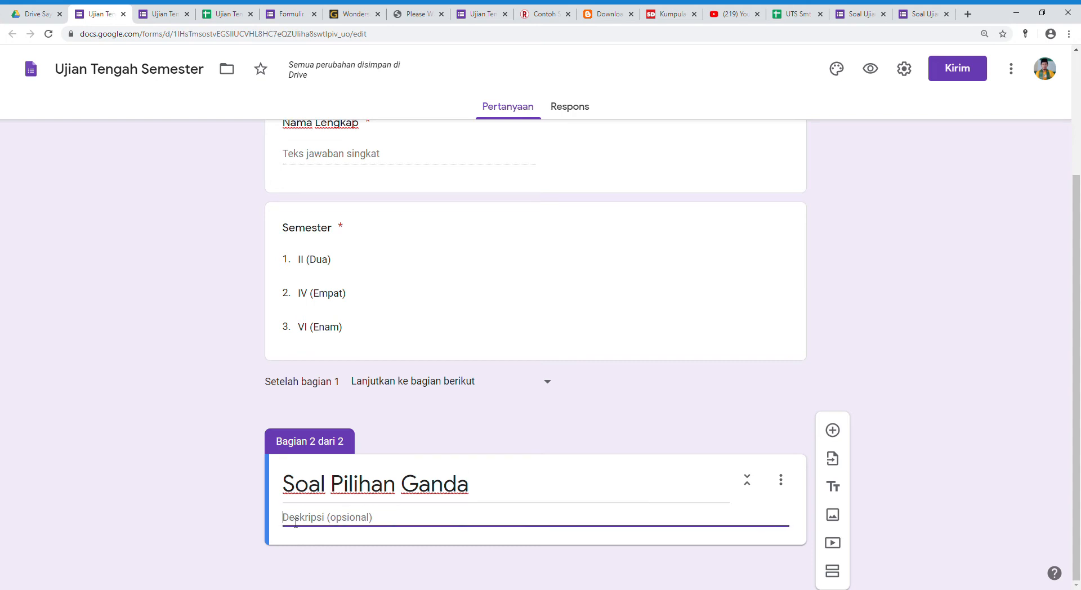
text(Jawablah)
key(BackSpace)
key(BackSpace)
key(BackSpace)
key(BackSpace)
key(BackSpace)
key(BackSpace)
key(BackSpace)
key(BackSpace)
key(BackSpace)
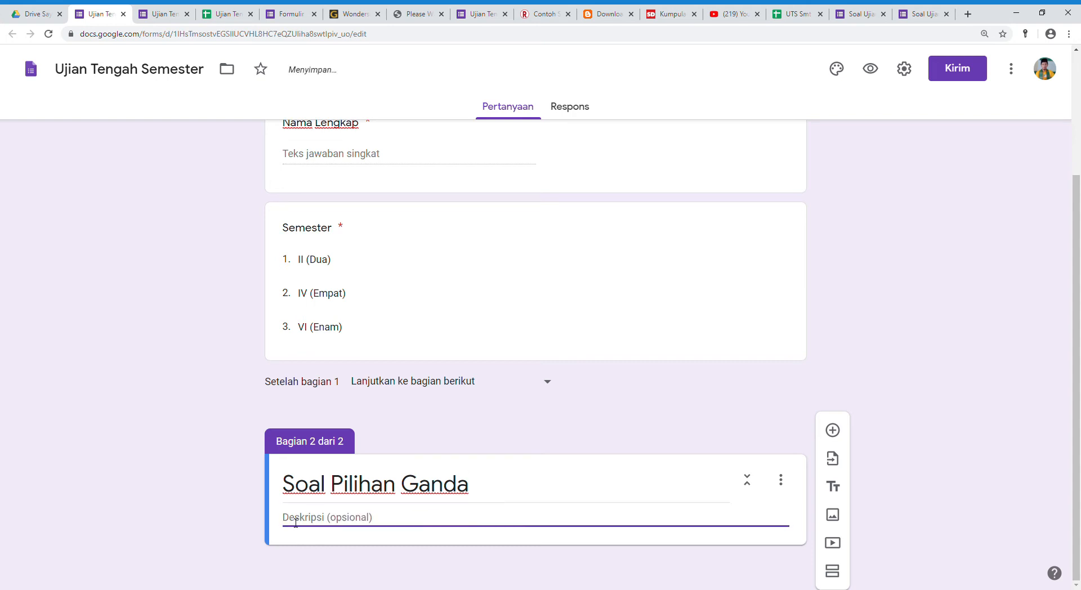
text(Piloih)
key(BackSpace)
key(BackSpace)
key(BackSpace)
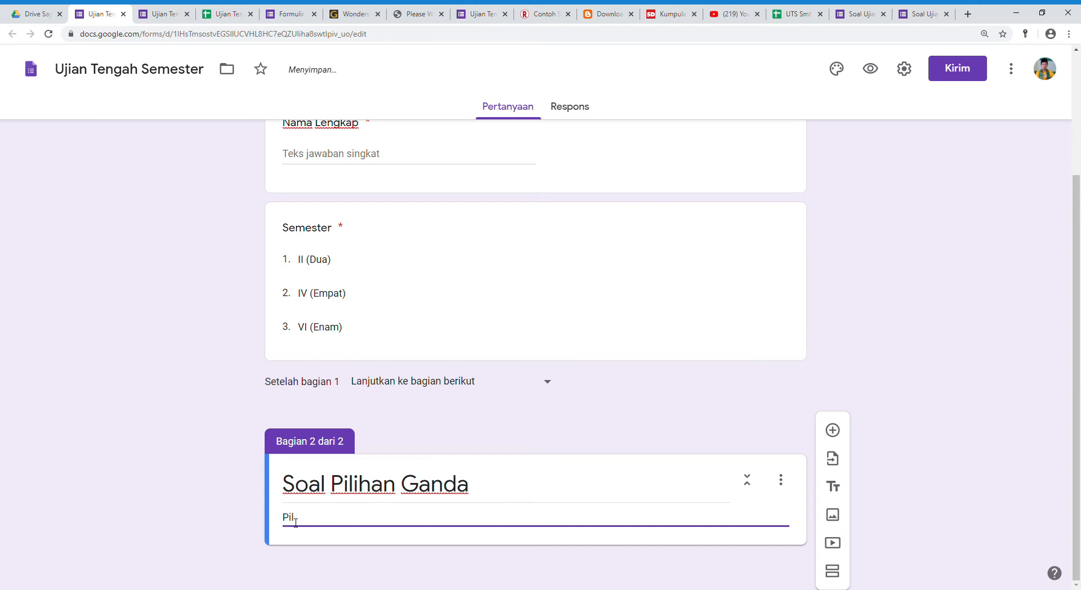
text(ihlah Pertanyaan Yang )
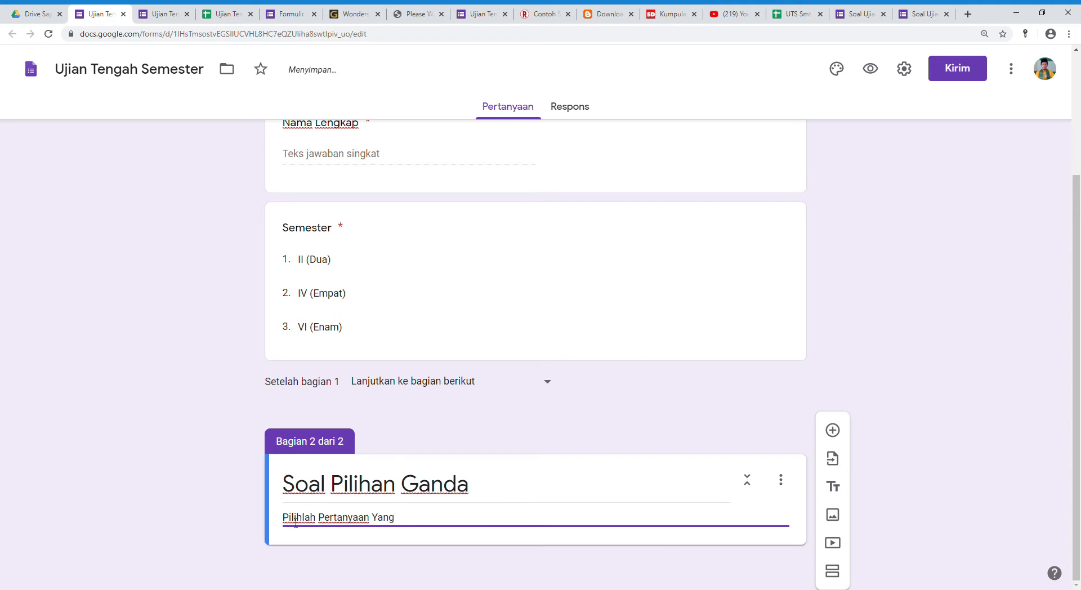
text(Paling)
key(BackSpace)
key(BackSpace)
key(BackSpace)
key(BackSpace)
key(BackSpace)
key(BackSpace)
key(BackSpace)
key(BackSpace)
key(BackSpace)
key(BackSpace)
key(BackSpace)
key(BackSpace)
key(BackSpace)
key(BackSpace)
key(BackSpace)
key(BackSpace)
key(BackSpace)
key(BackSpace)
key(BackSpace)
key(BackSpace)
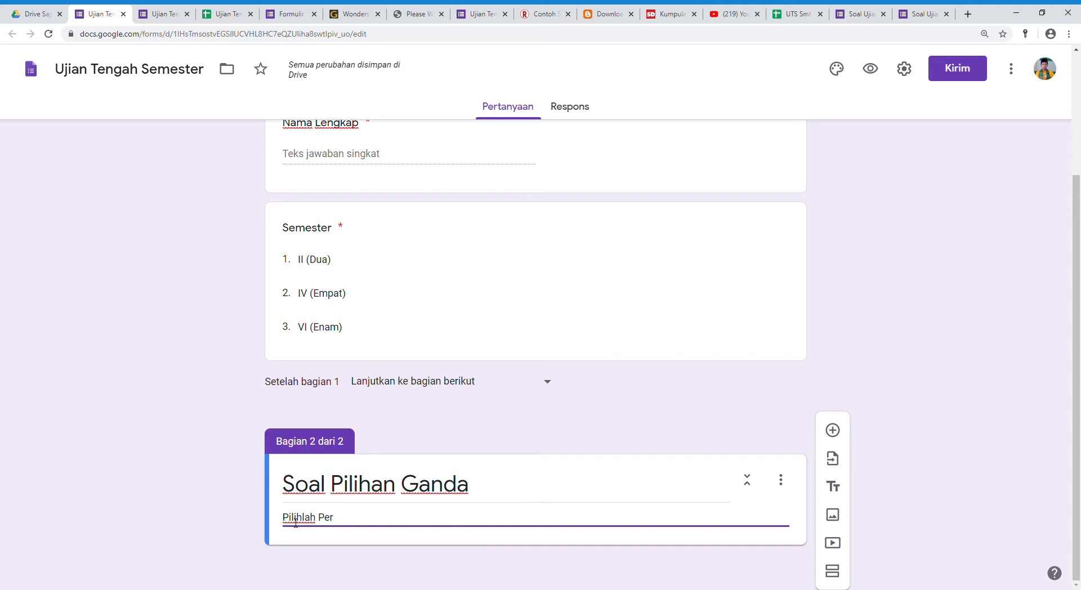
key(BackSpace)
text(pertanyaan yang dia)
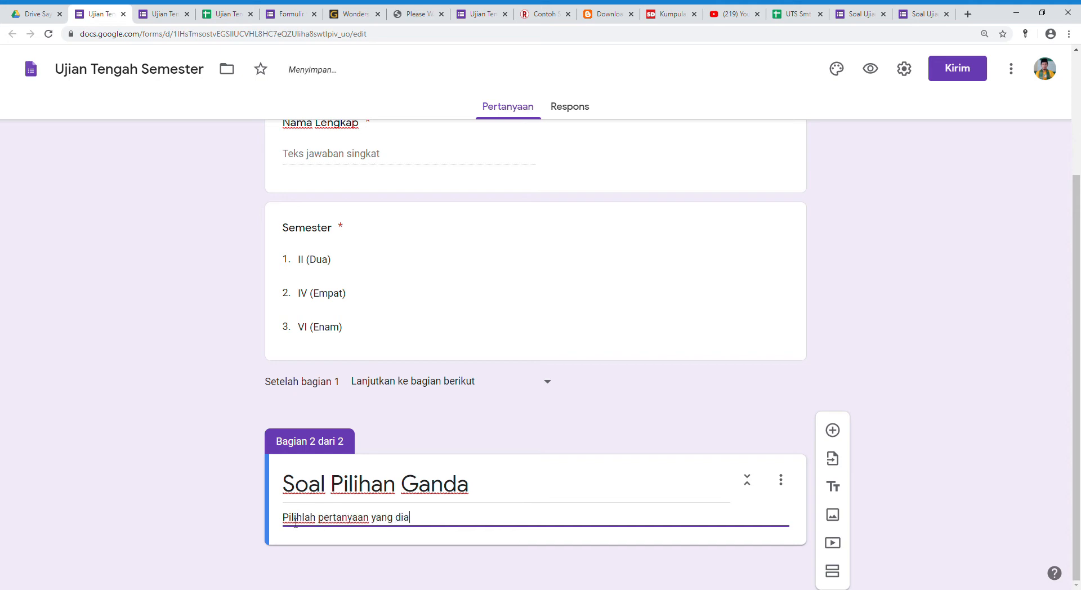
text(nggap paling benar !)
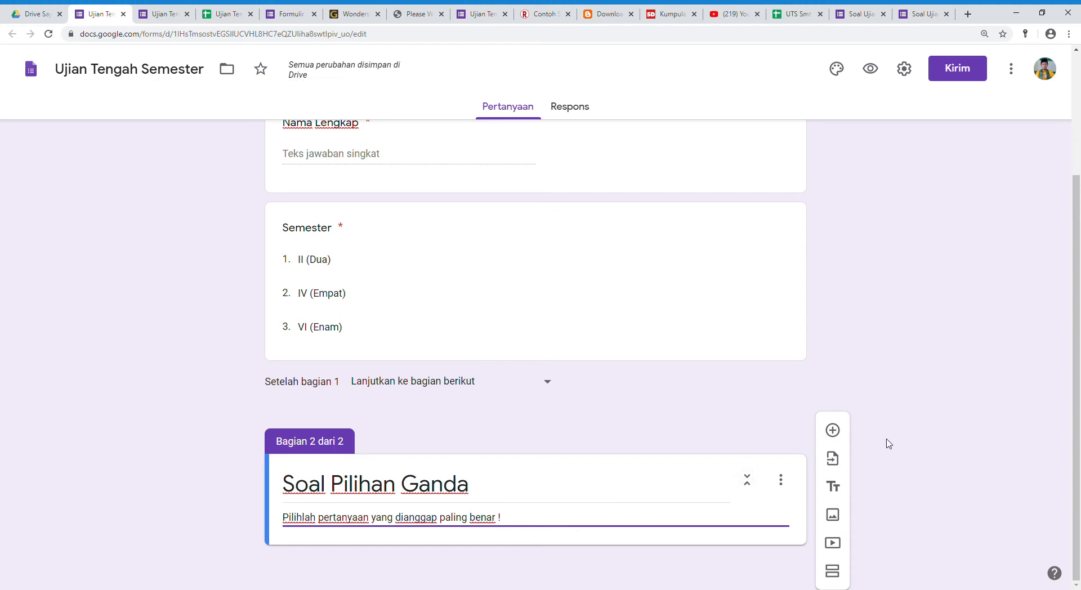
Add a question to the Soal Pilihan Ganda section with the pasted text "Di bawah ini adalah ciri-ciri organisasi kecuali".
click(833, 431)
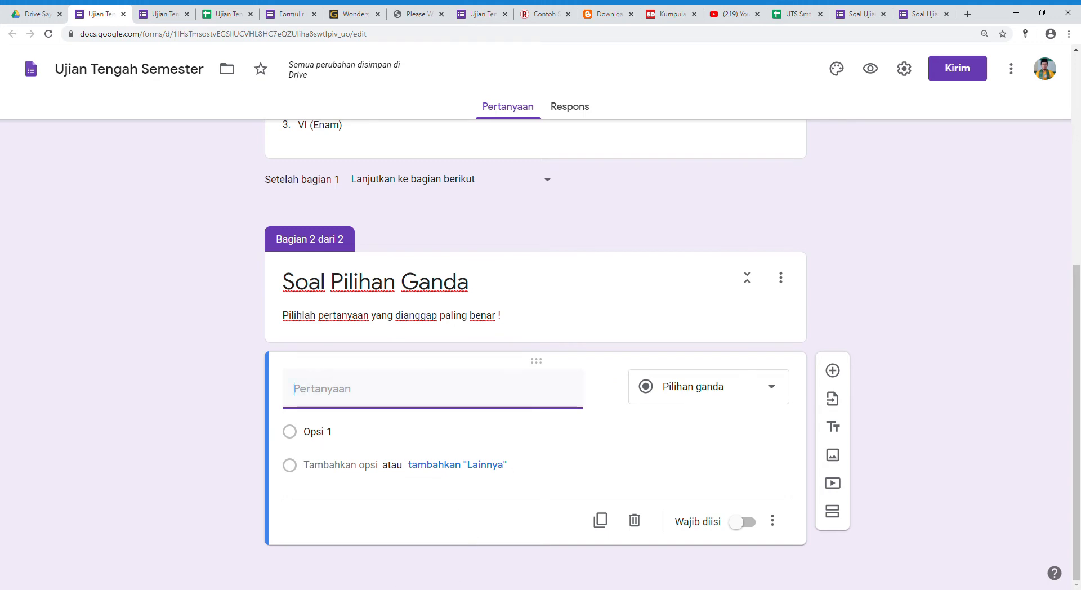
click(457, 589)
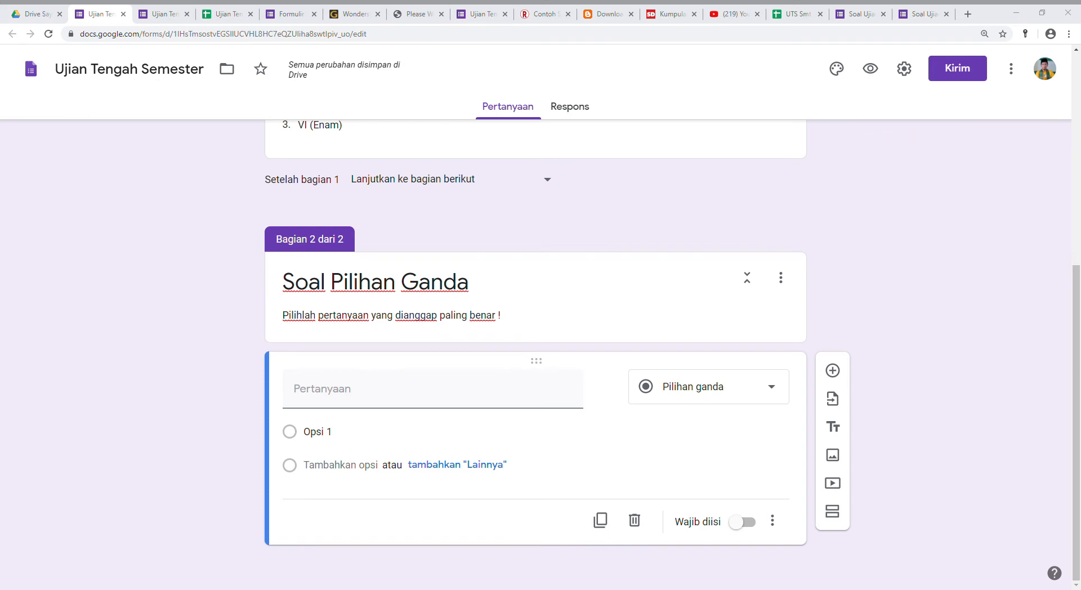
click(433, 392)
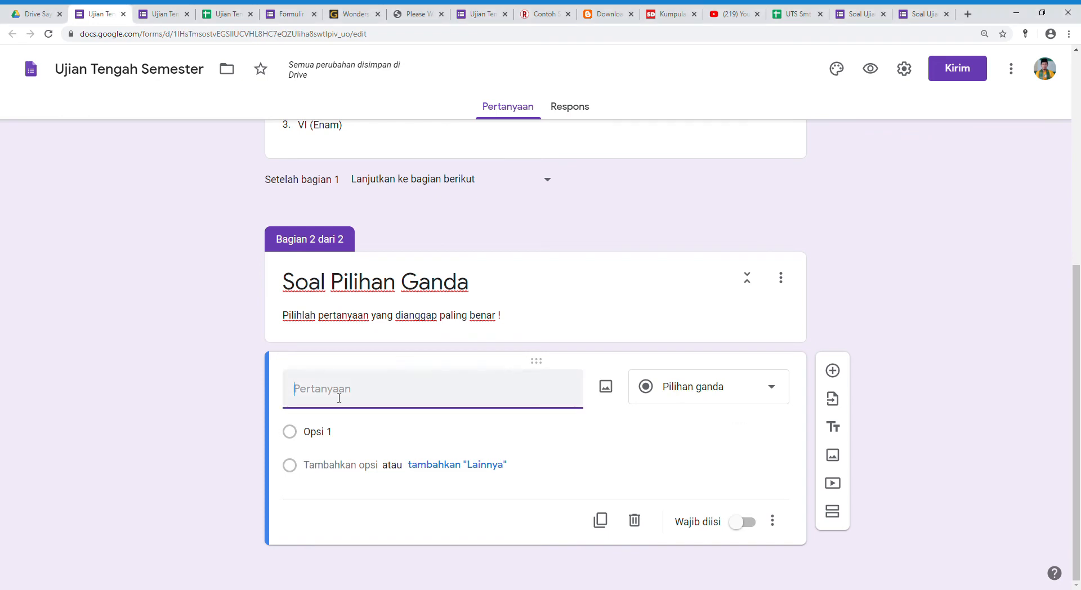
text(Di bawah ini adalah ciri-ciri organisasi kecuali)
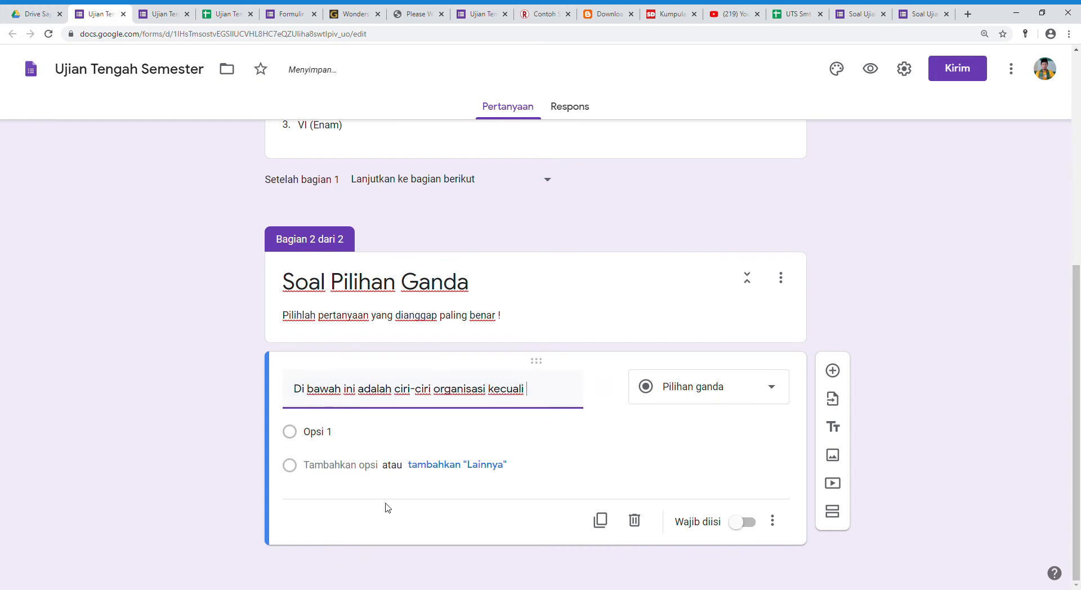
Paste the Pilihan ganda options "a. kumpulan manusia", "b. saling bekerja sama", "c. memiliki tujuan bersama" and "d. mengutamakan kepentingan pribadi" from the source text.
key(alt+Tab)
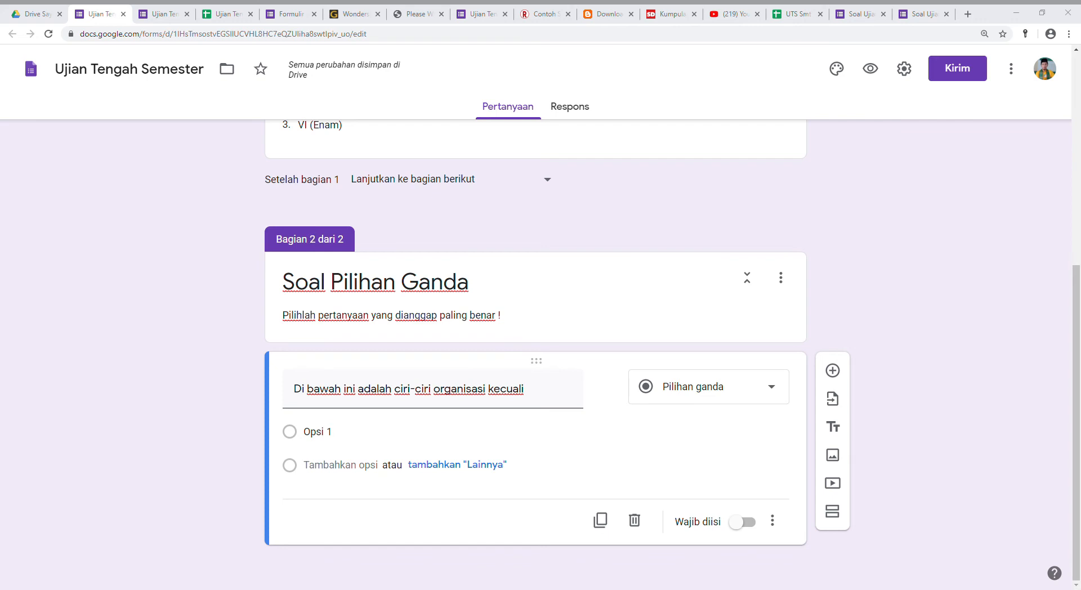
key(alt+Tab)
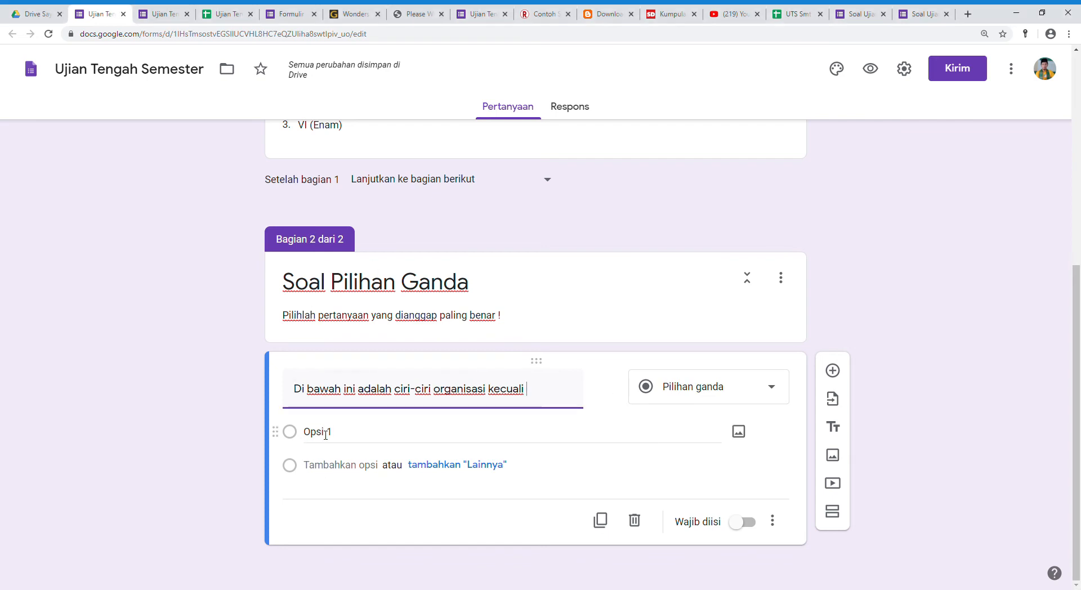
click(325, 433)
text(a. kumpulan manusia b. saling bekerja sama c. memiliki tujuan bersama d. mengutamakan kepentingan pribadi)
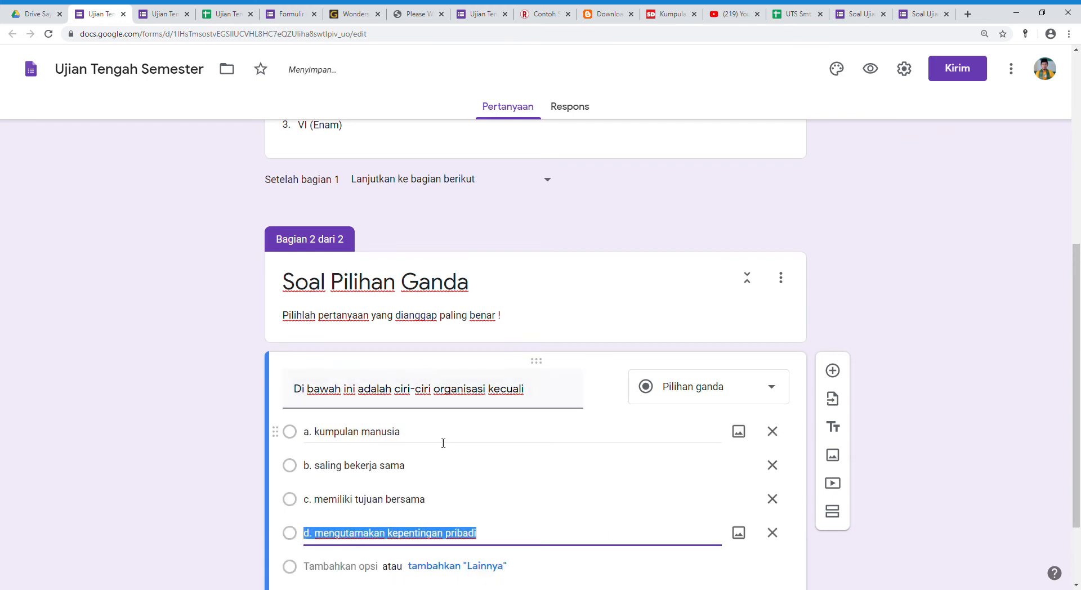
scroll(441, 441, down, 2)
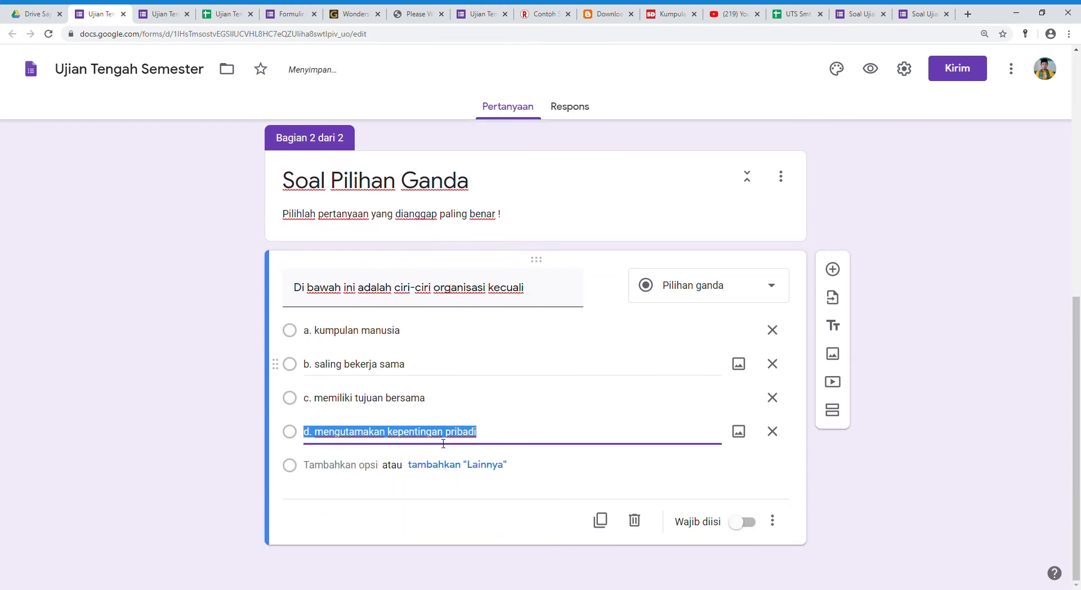
click(775, 292)
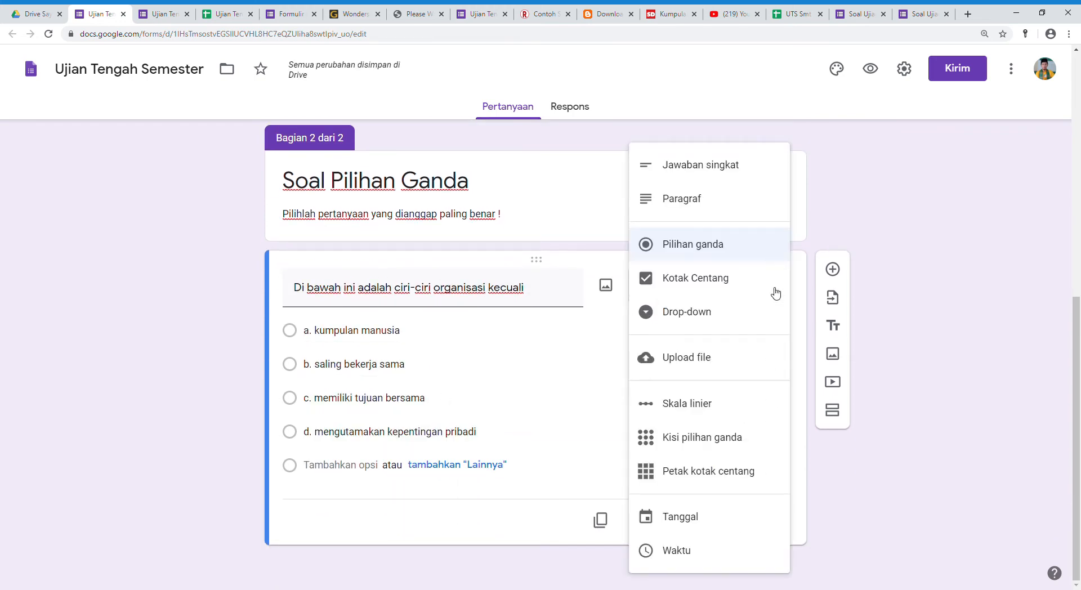
click(698, 246)
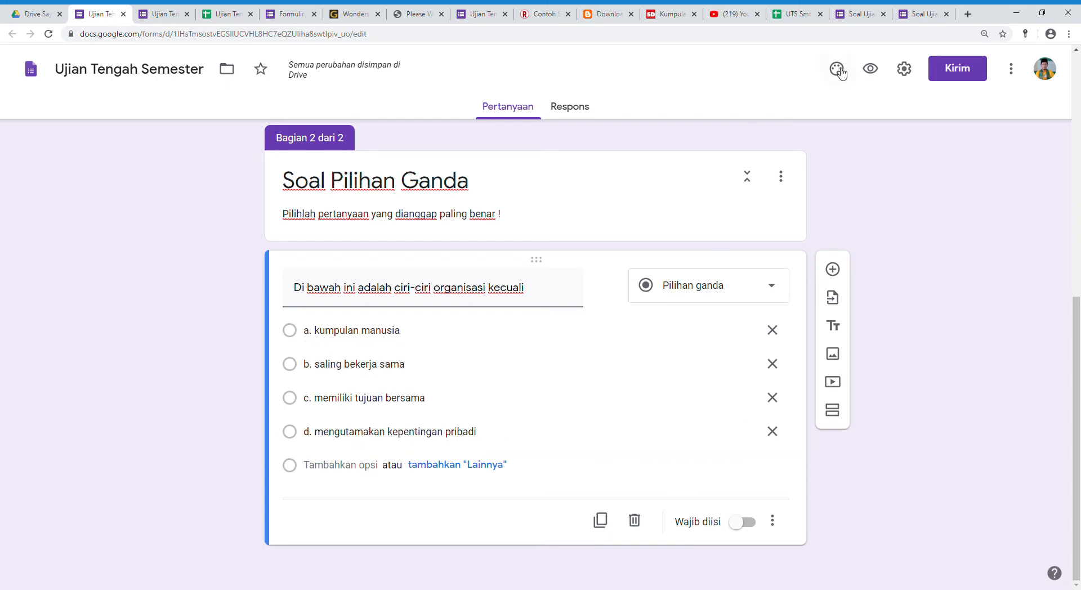
In the form settings, limit respondents to one response (Batasi ke 1 tanggapan) and shuffle the question order (Acak urutan pertanyaan).
click(905, 67)
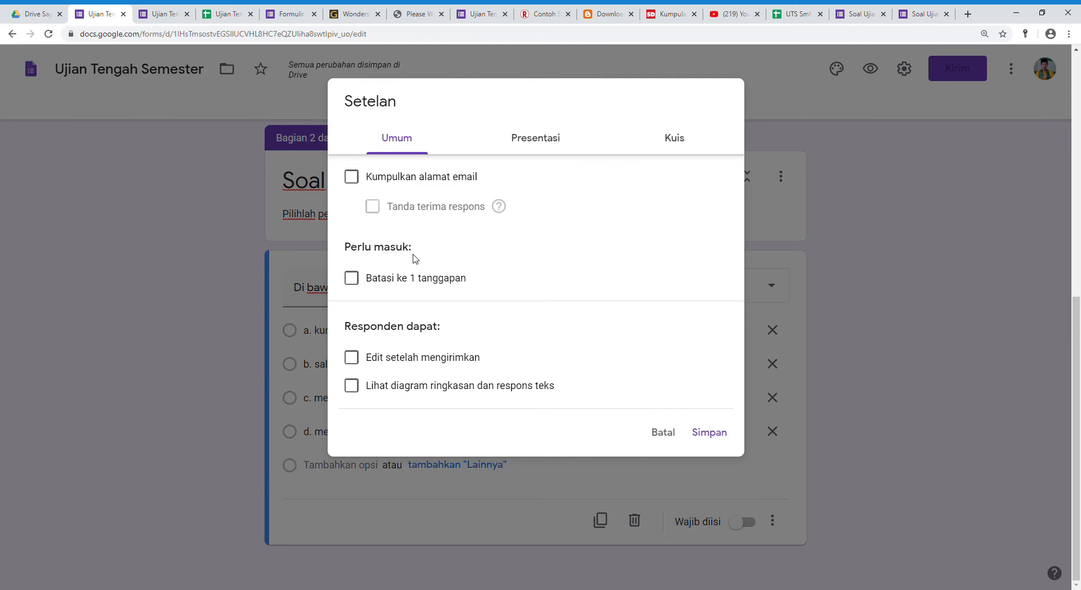
click(352, 282)
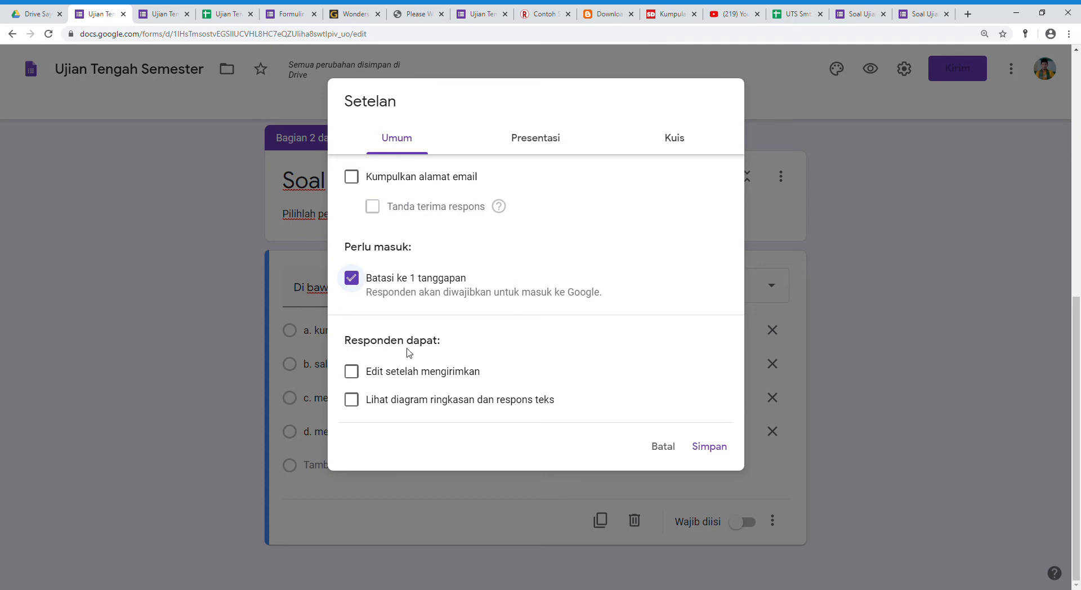
click(550, 139)
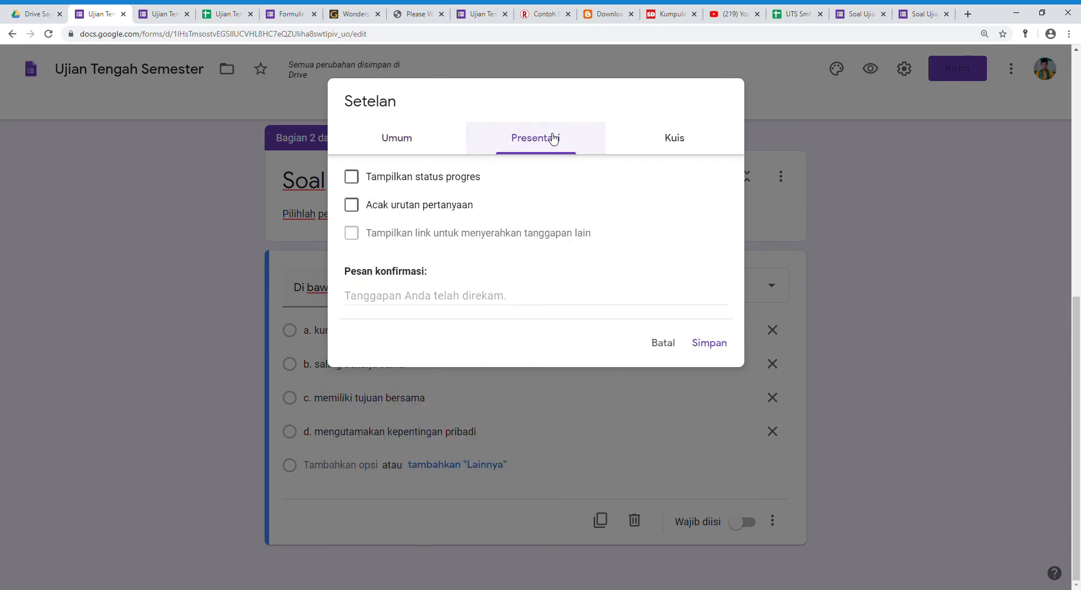
click(356, 212)
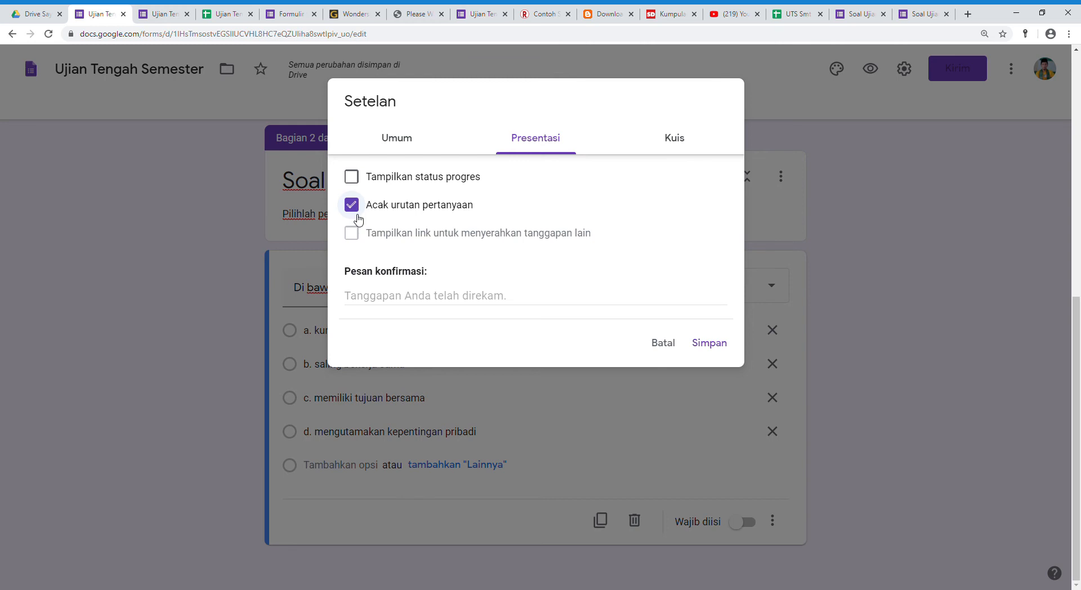
click(374, 303)
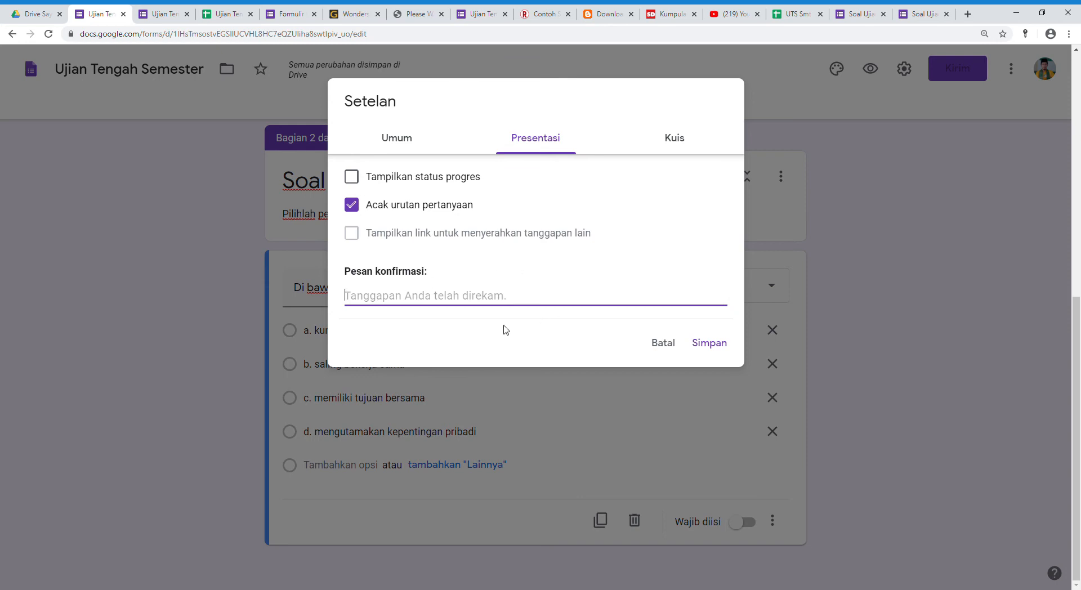
Make the form a quiz, hide Pertanyaan tak terjawab and Jawaban yang benar from respondents, and save the settings.
click(665, 144)
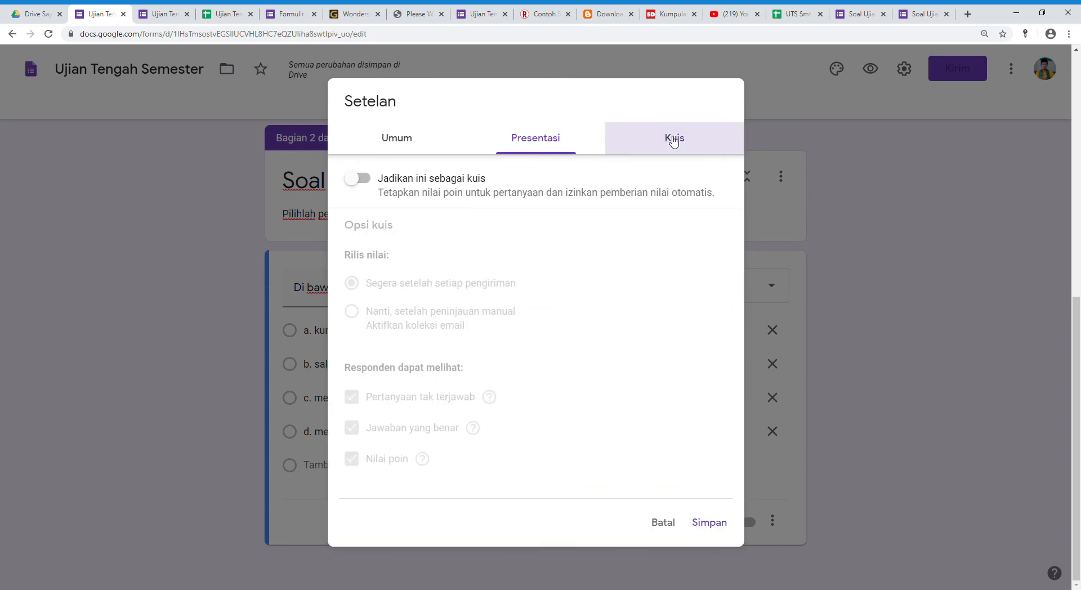
click(365, 180)
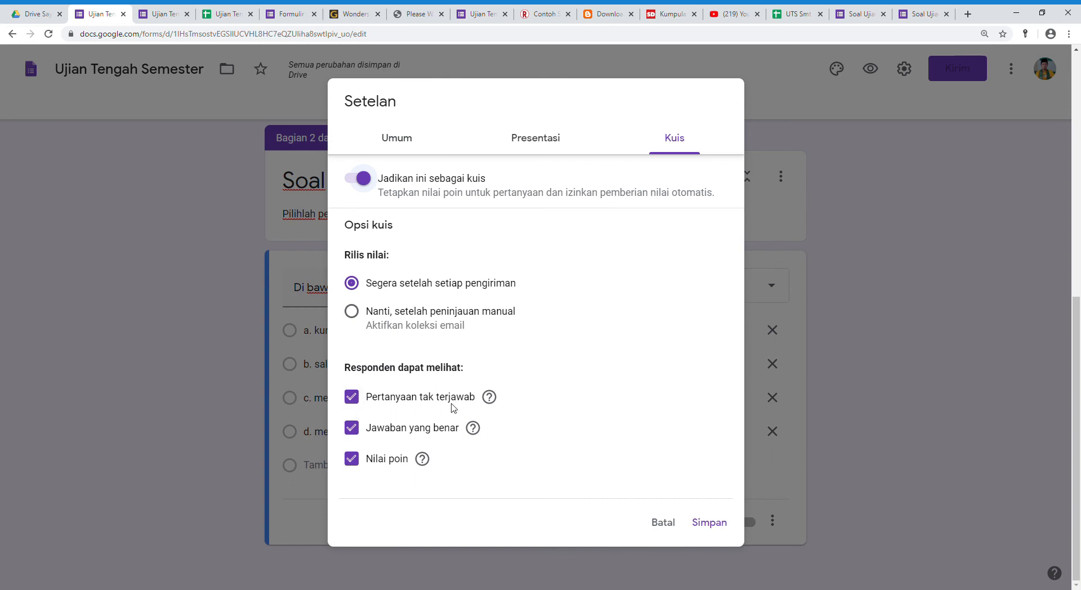
click(355, 403)
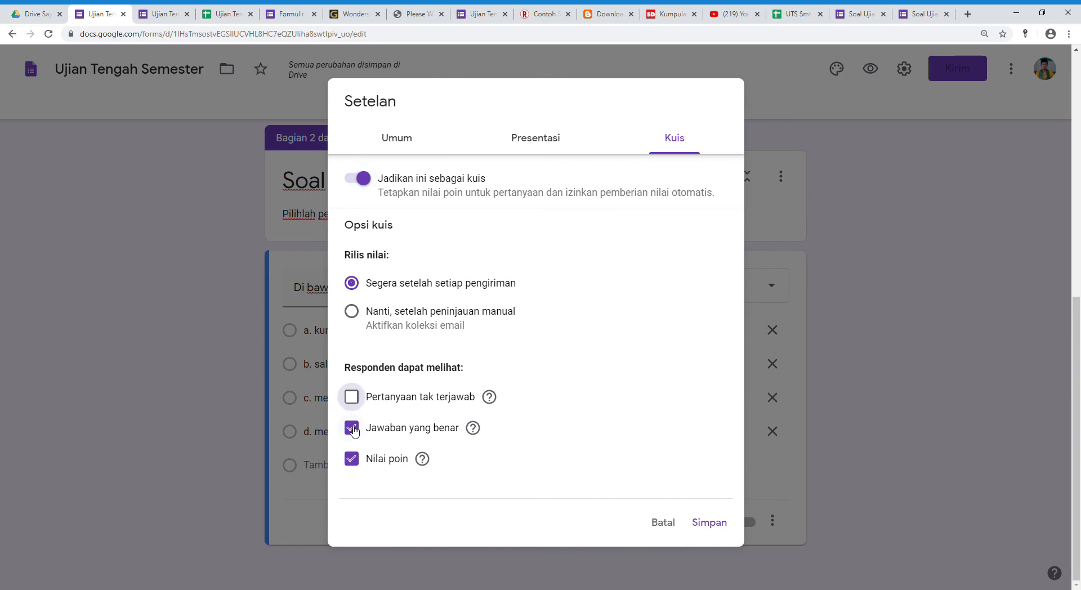
click(353, 431)
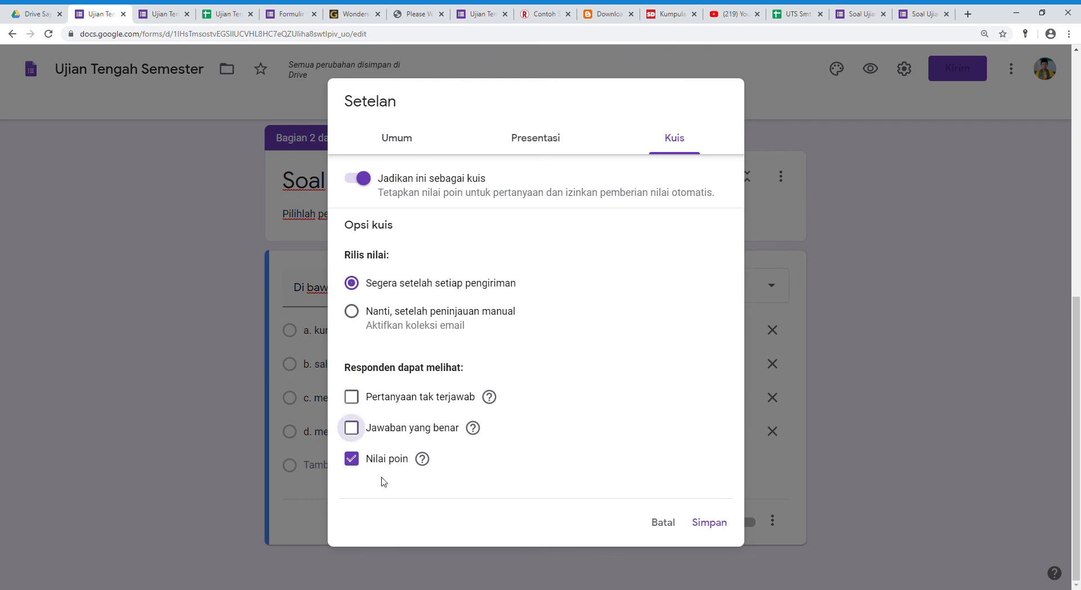
click(710, 523)
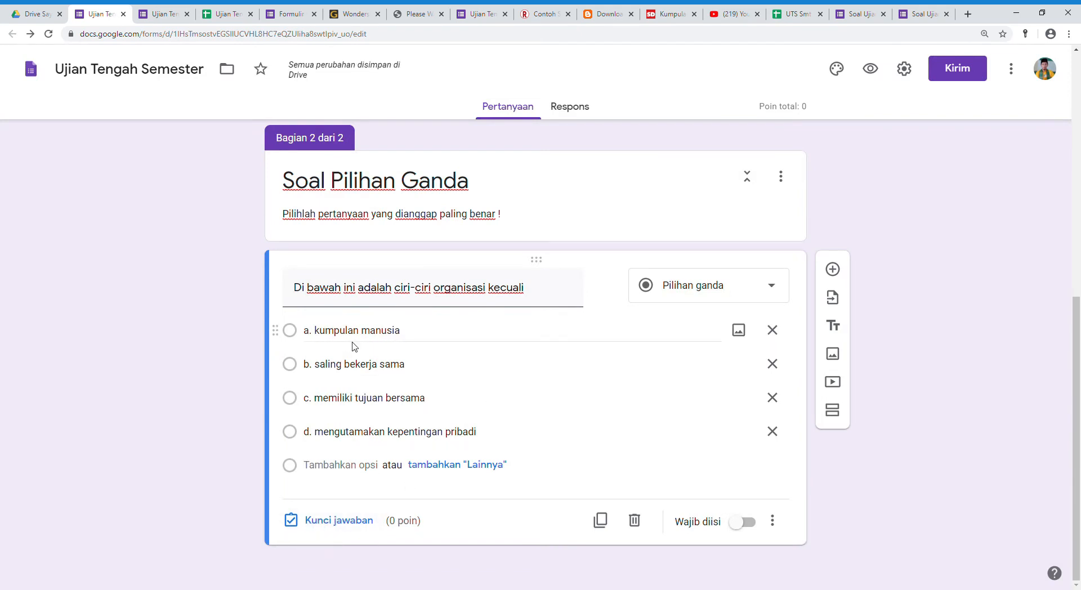
Set the organisation question's answer key to "d. mengutamakan kepentingan pribadi", worth 10 points.
click(345, 523)
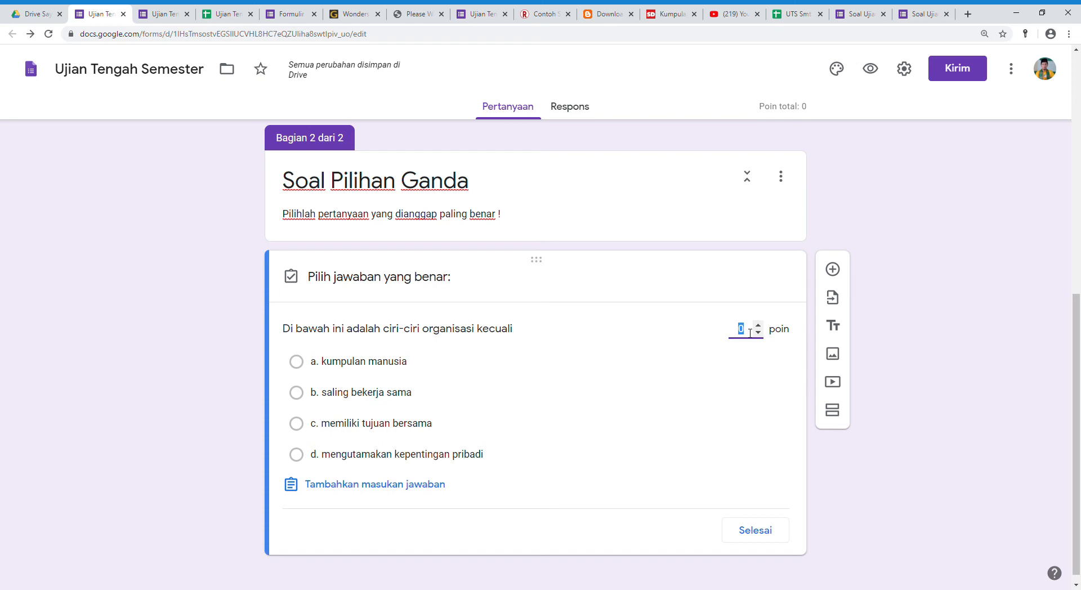
text(10)
click(306, 460)
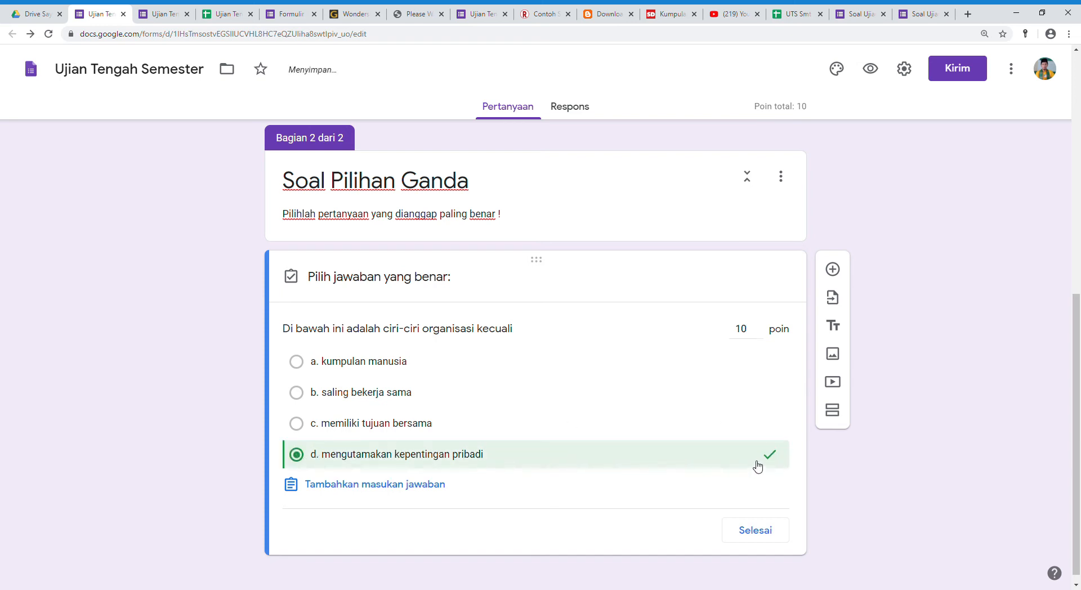
click(755, 539)
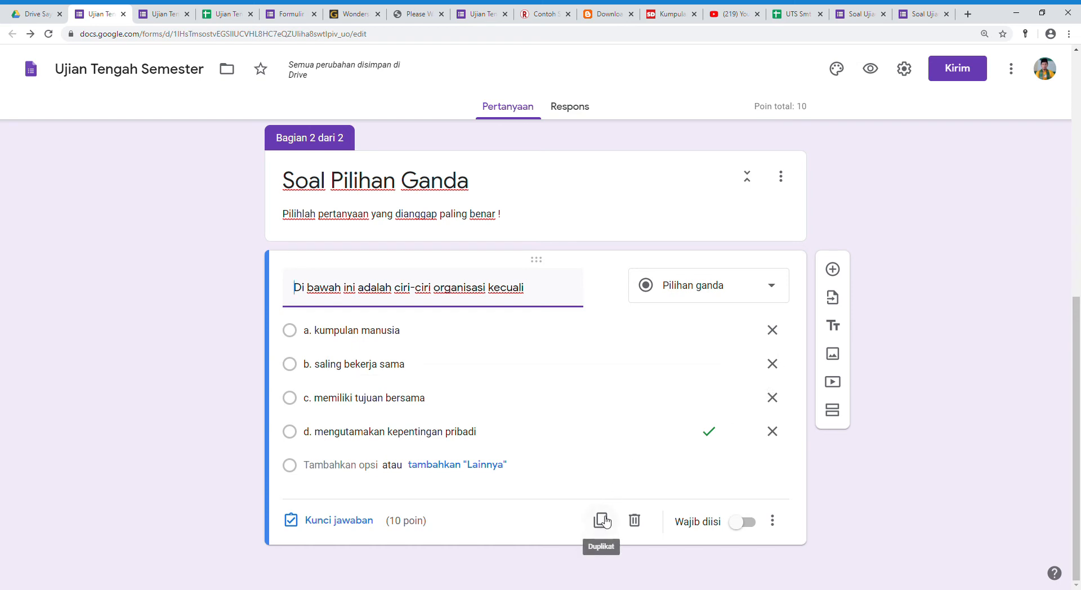
Add a question below the organisation question and paste "Bendahara organisasi memiliki tugas untuk menangani masalah" from the source text as its title.
click(833, 269)
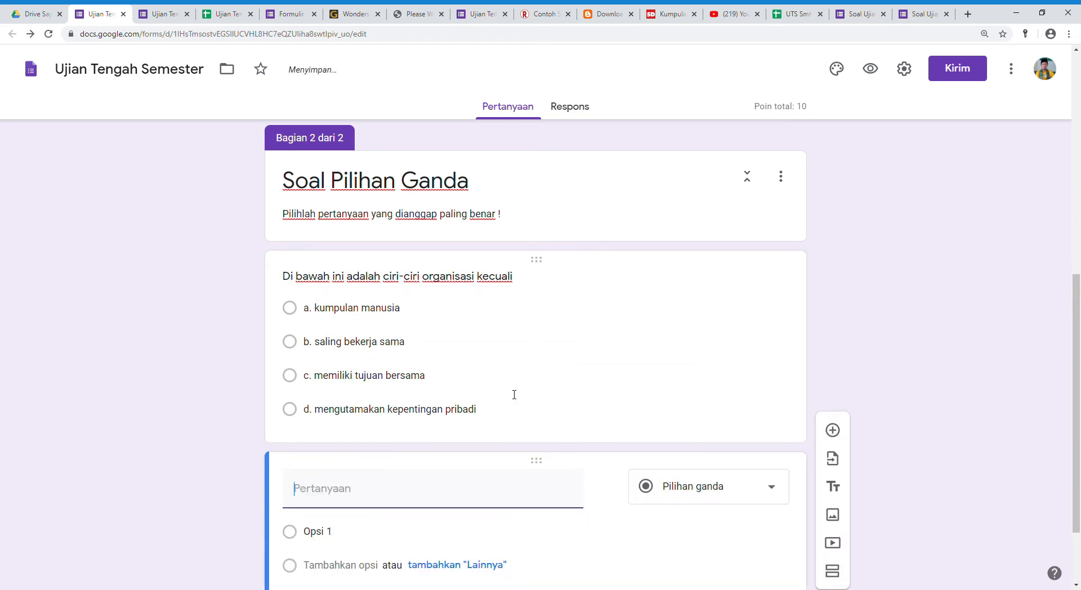
scroll(495, 505, down, 2)
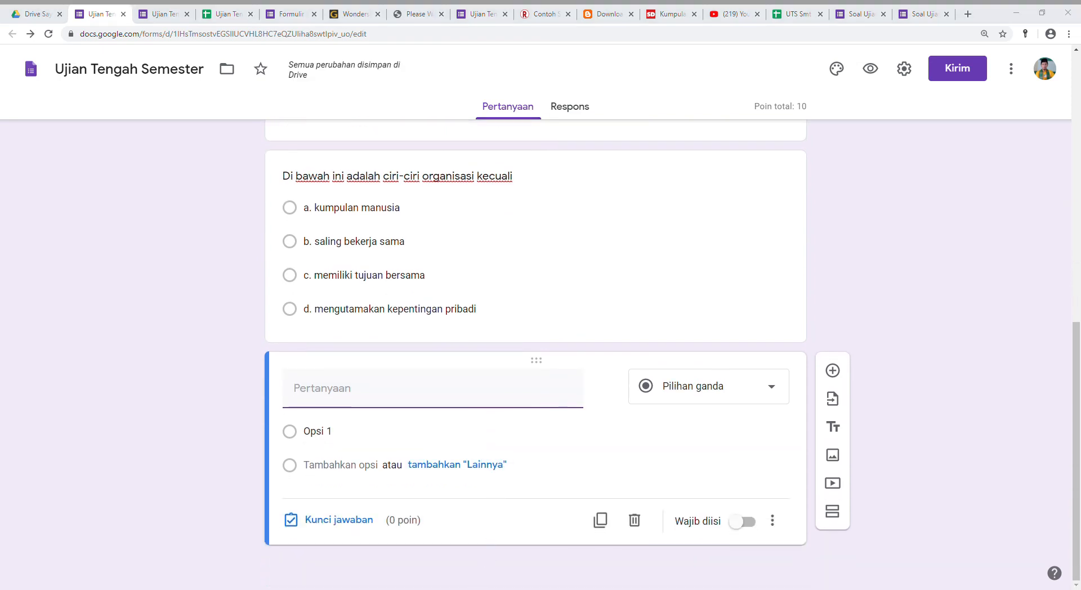
click(489, 588)
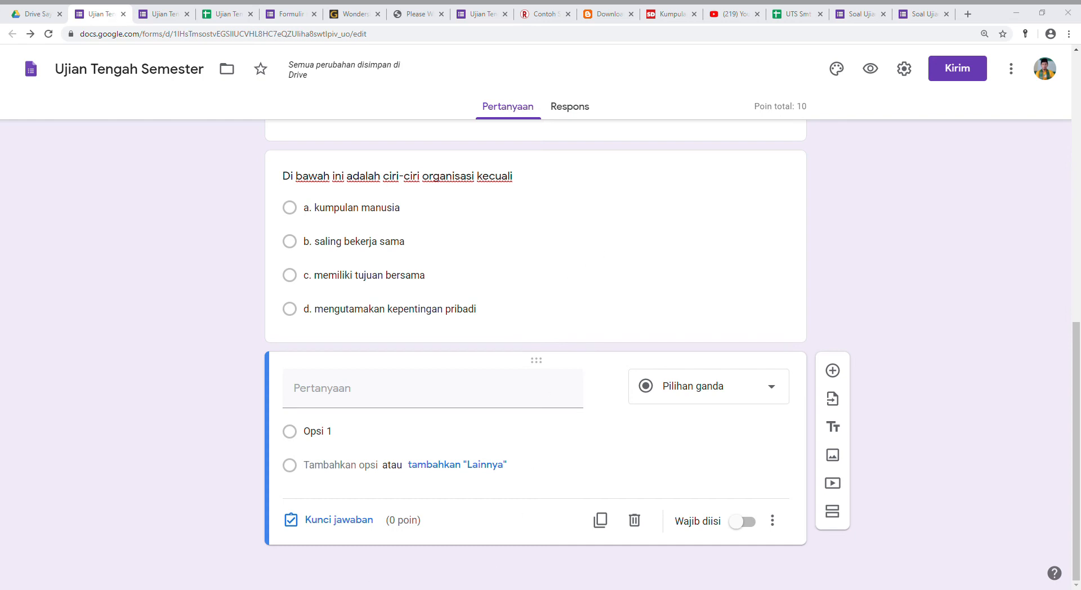
click(361, 589)
text(Bendahara organisasi memiliki tugas untuk menangani masalah)
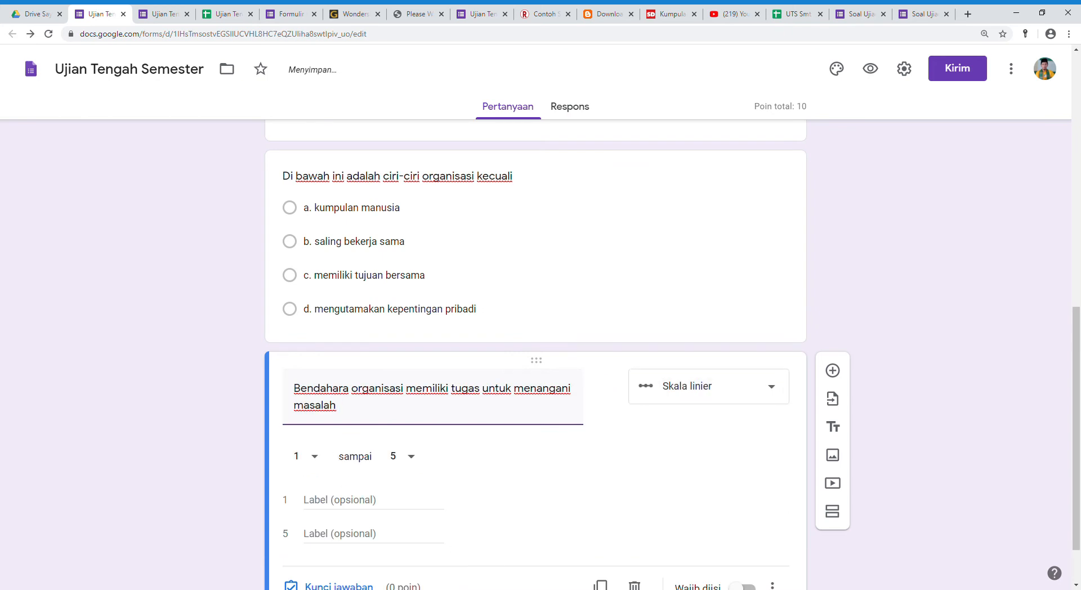
Make the Bendahara question Pilihan ganda and paste options "a. pembagian tugas", "b. kepengurusan", "c. keuangan" and "d. keanggotaan" from the source text.
key(alt+Tab)
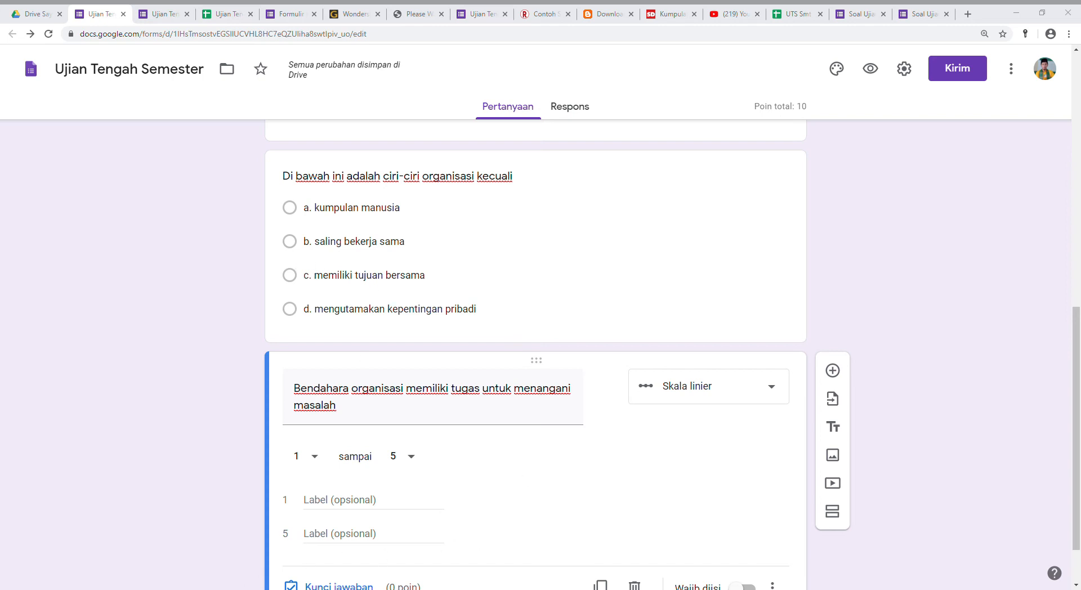
key(alt+Tab)
click(321, 504)
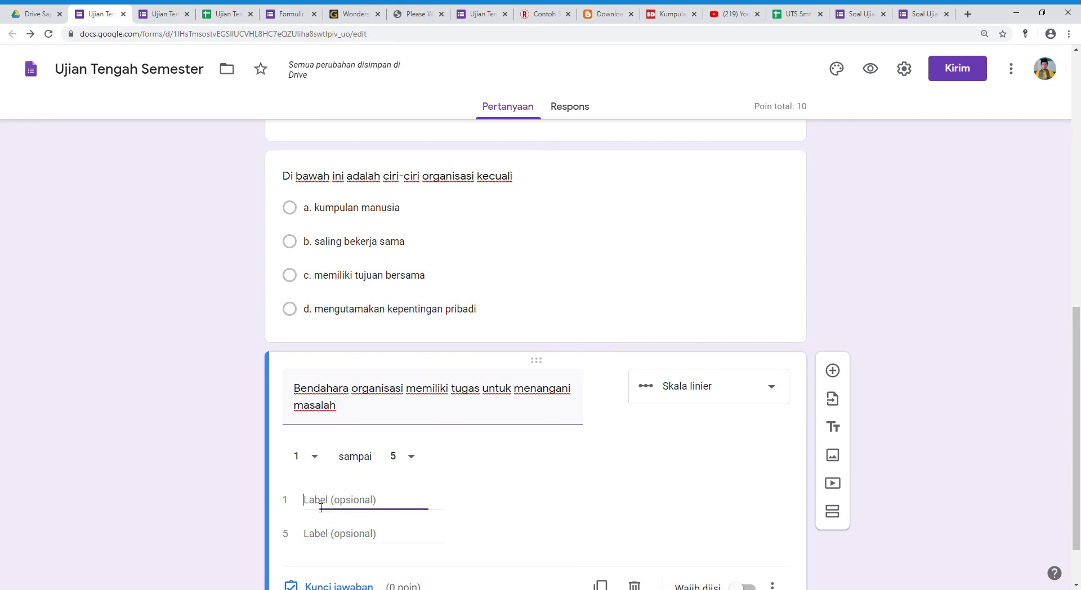
click(700, 393)
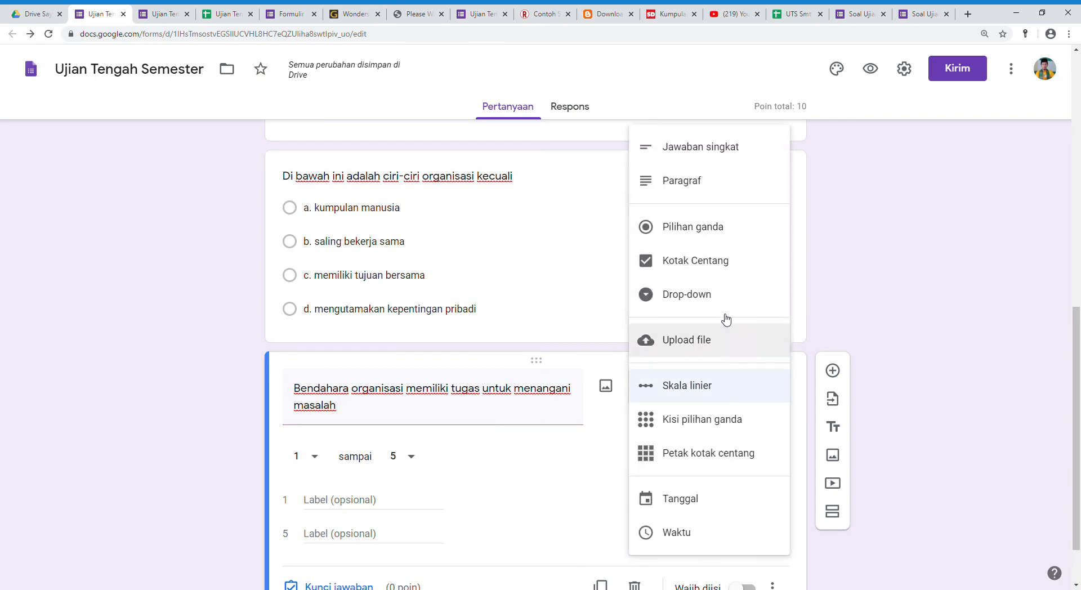
click(697, 230)
click(313, 433)
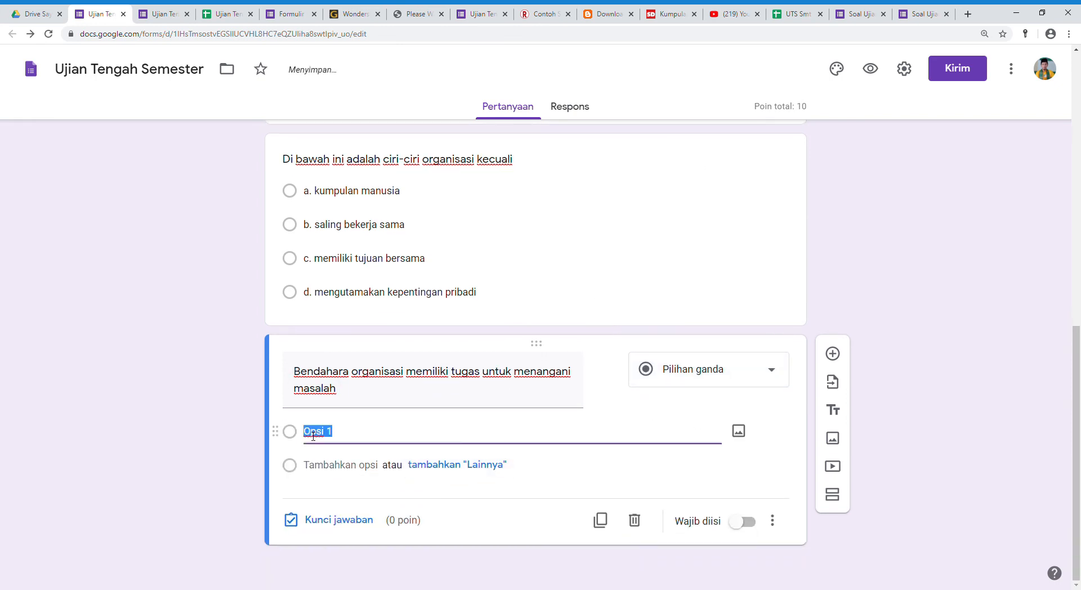
text(a. pembagian tugas b. kepengurusan c. keuangan d. keanggotaan)
scroll(401, 424, down, 2)
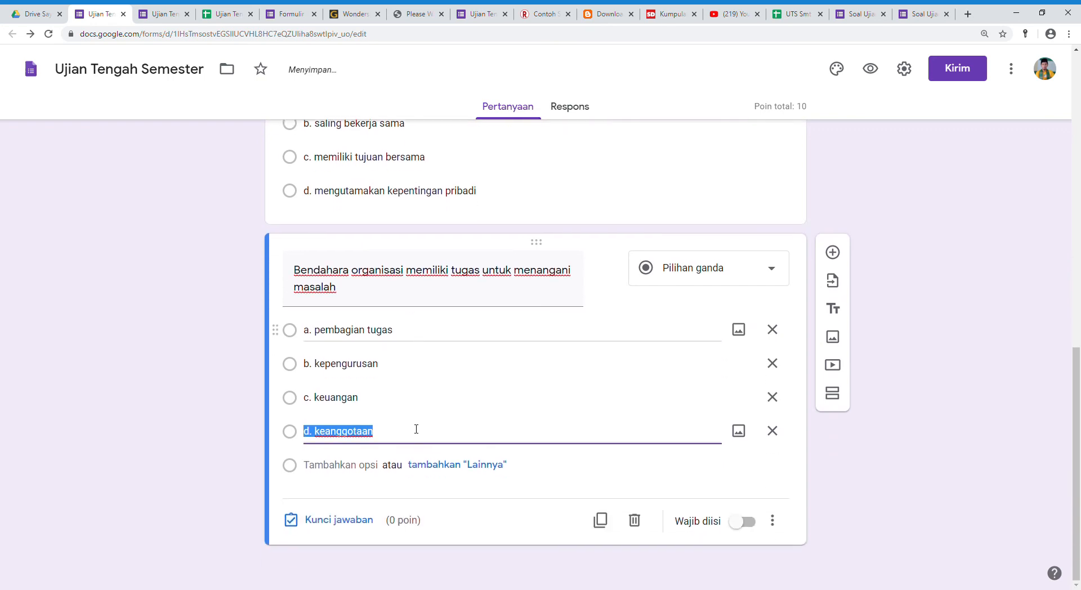
Make both the "ciri-ciri organisasi" question and the Bendahara question required (Wajib diisi).
scroll(603, 363, up, 5)
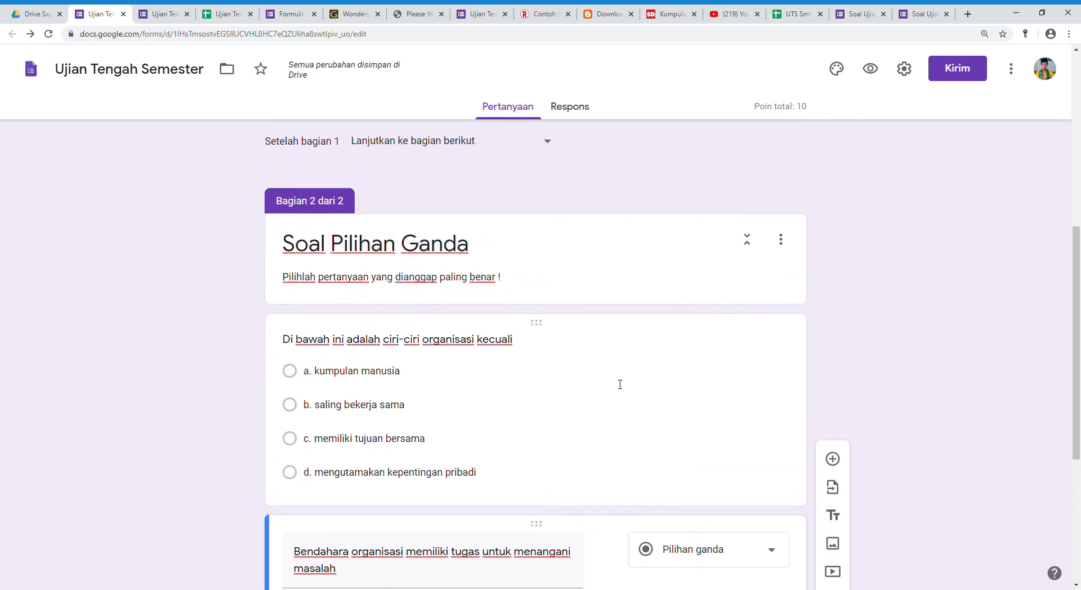
click(637, 400)
scroll(645, 416, down, 5)
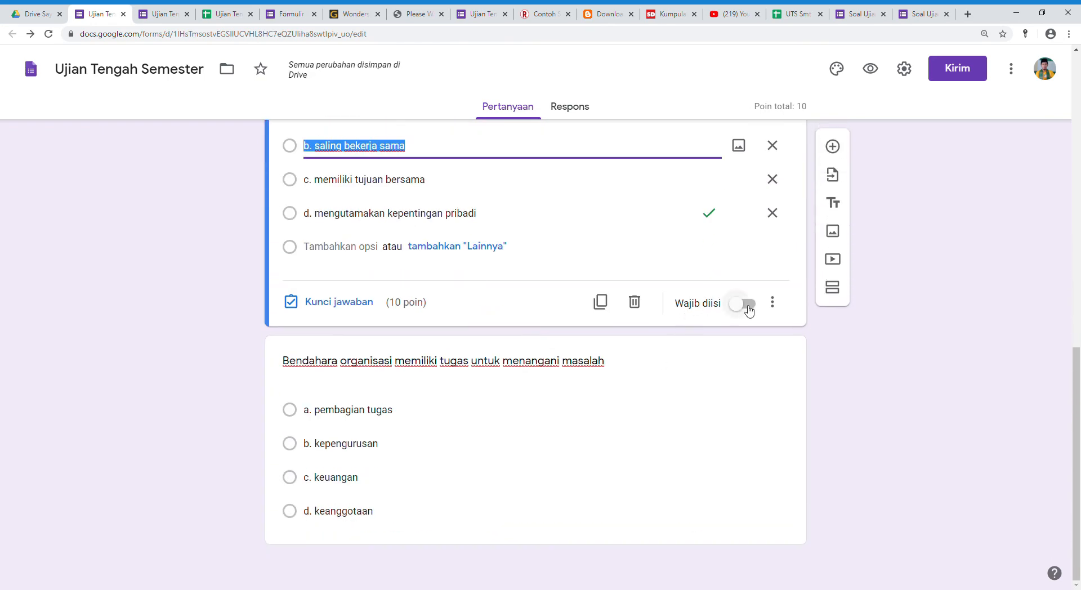
click(748, 308)
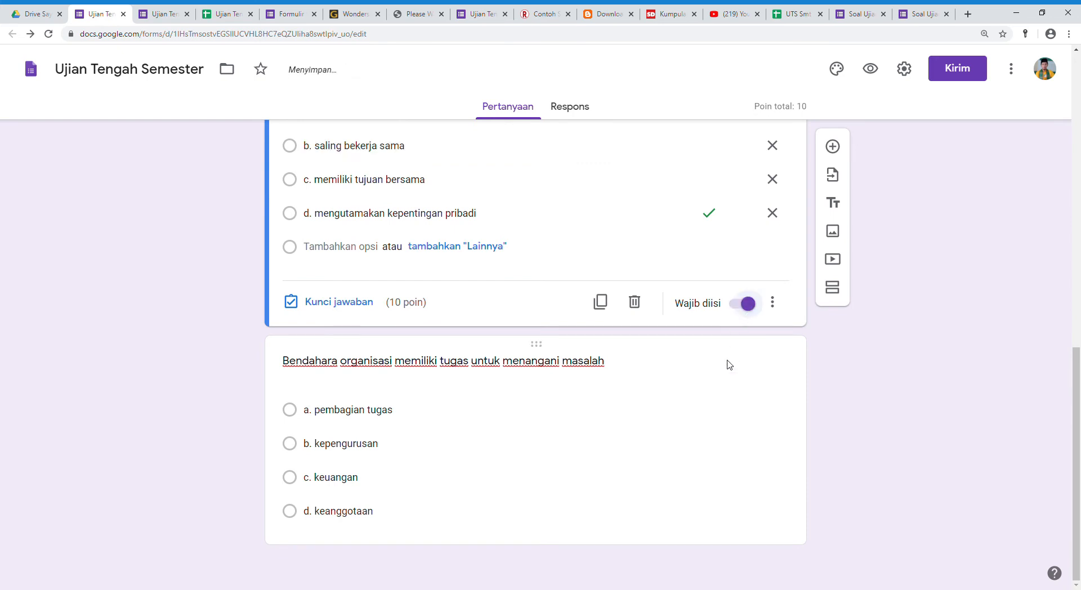
click(661, 440)
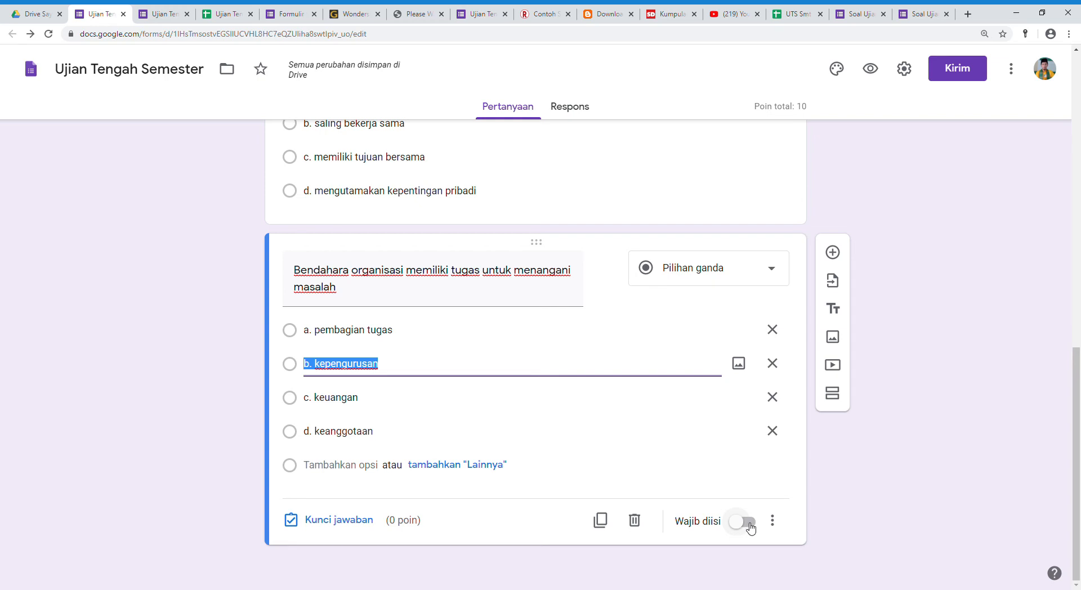
click(750, 526)
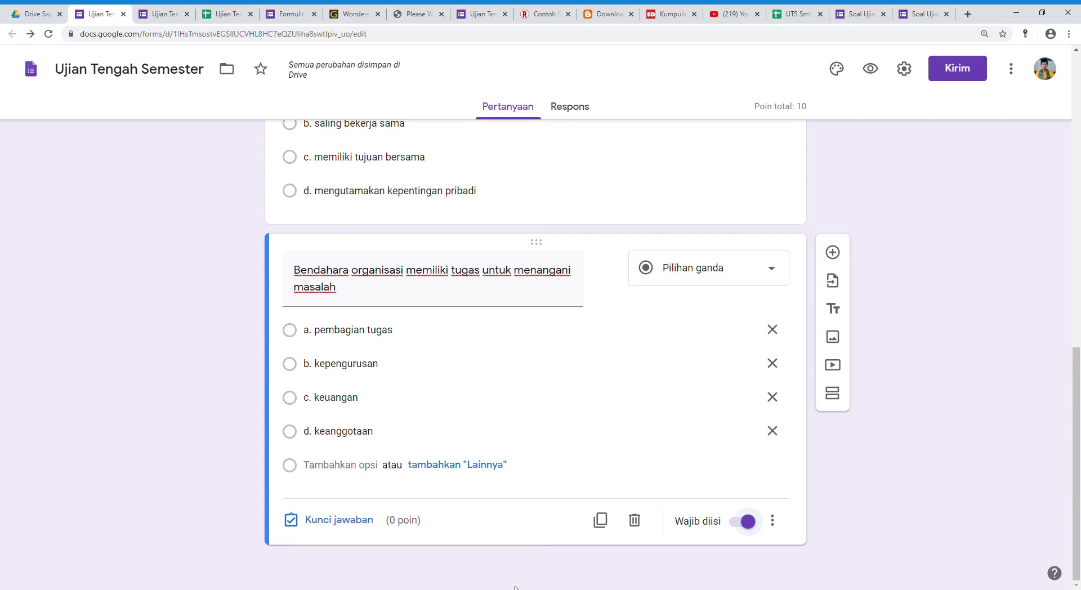
Add a third Pilihan ganda question with "Manfaat ikut serta dalam organisasi adalah" pasted from the source text as its title.
key(alt+Tab)
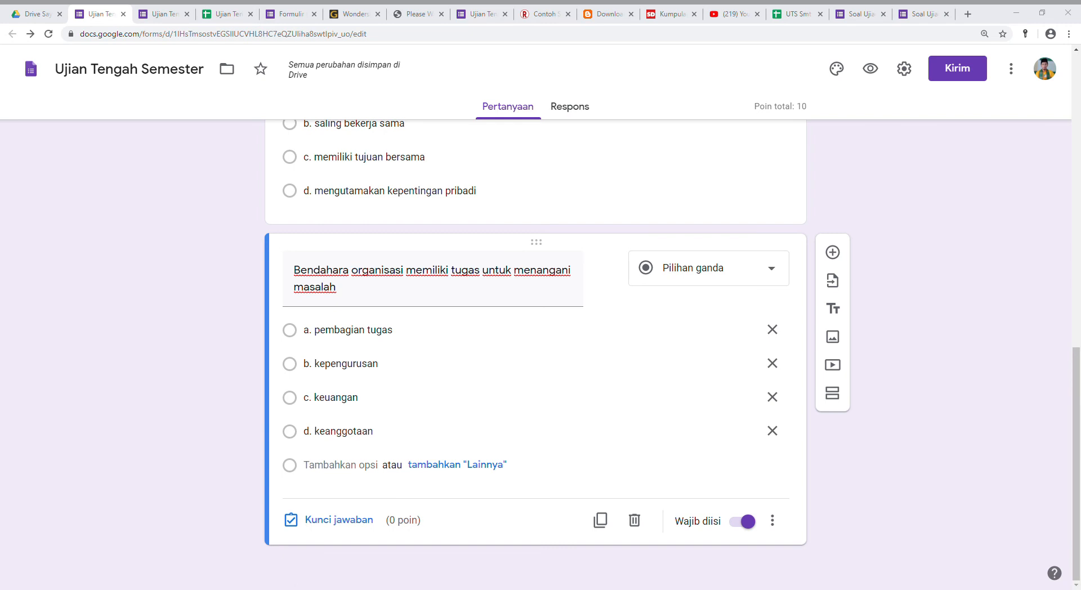
key(alt+Tab)
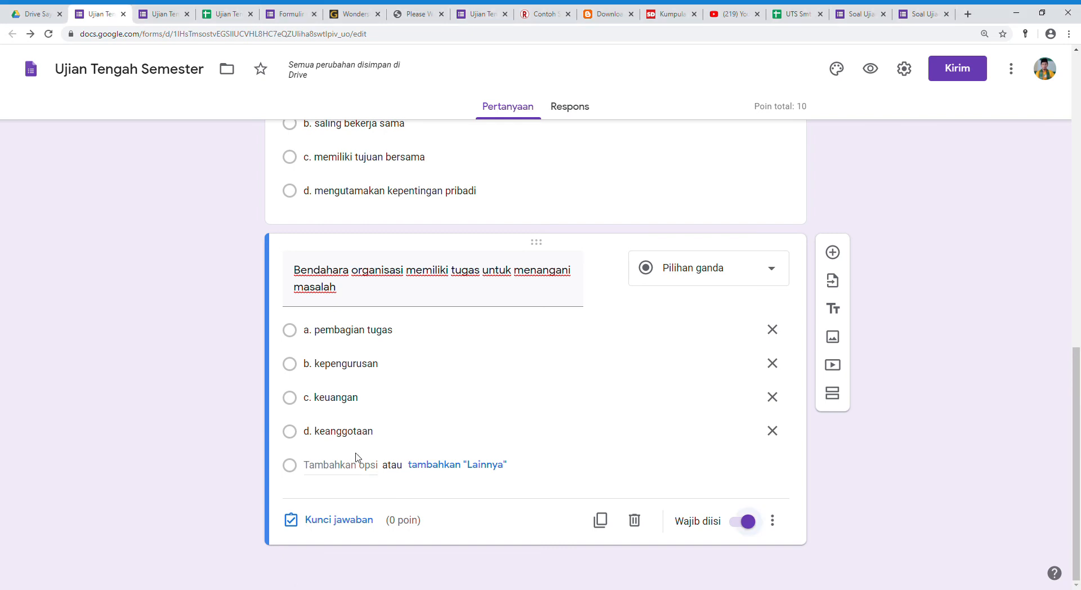
click(842, 256)
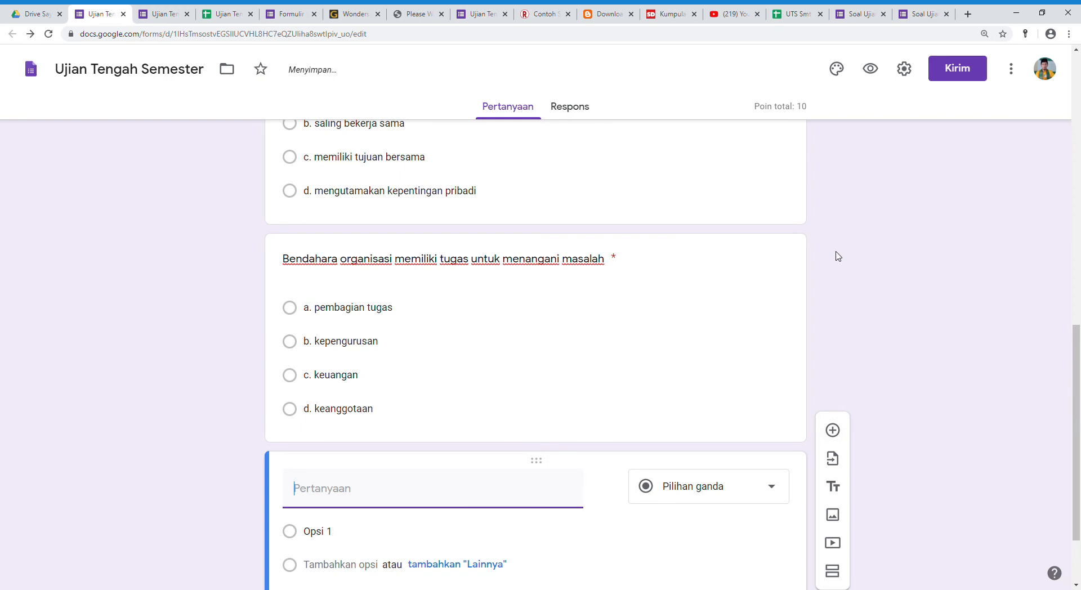
text(Manfaat ikut serta dalam organisasi adalah)
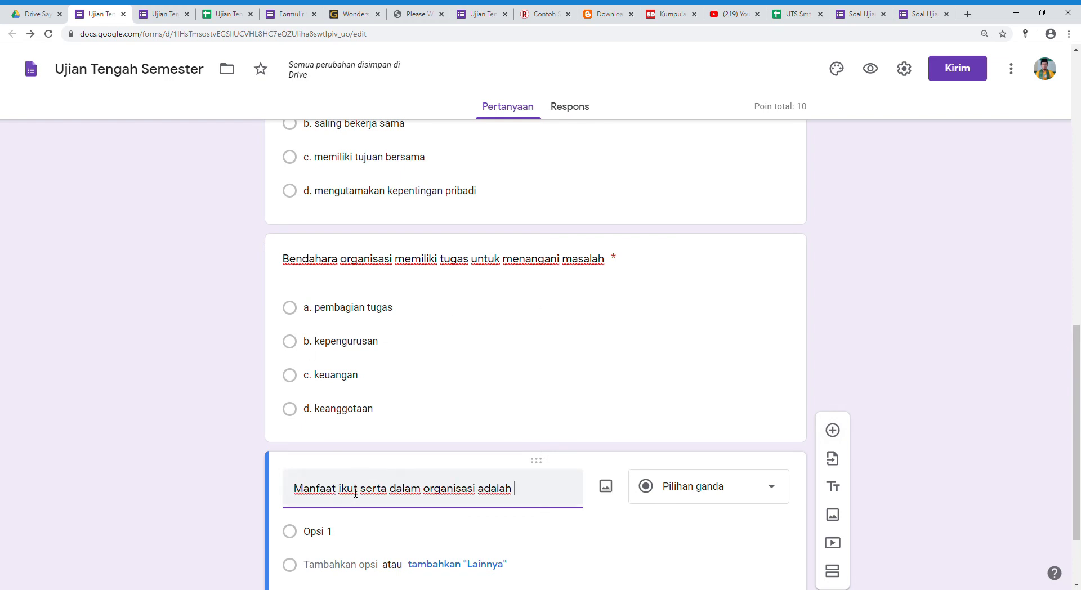
scroll(582, 584, down, 2)
Paste options "a. belajar bekerja sama", "b. menumbuhkan persaingan", "c. melatih keberanian" and "d. bisa memilih teman" from the source text into the Manfaat question.
key(alt+Tab)
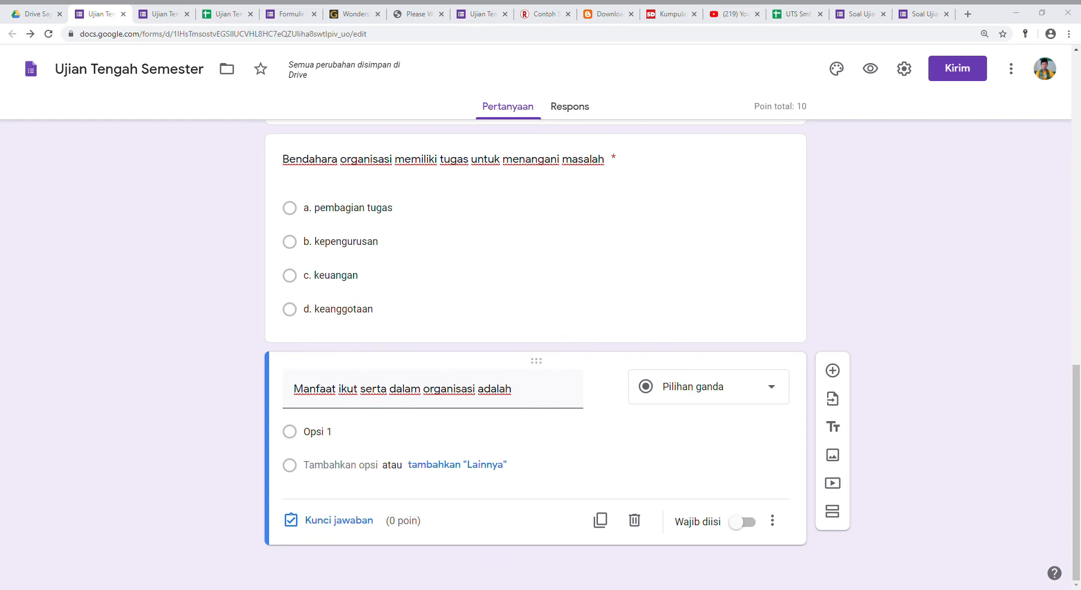
click(327, 437)
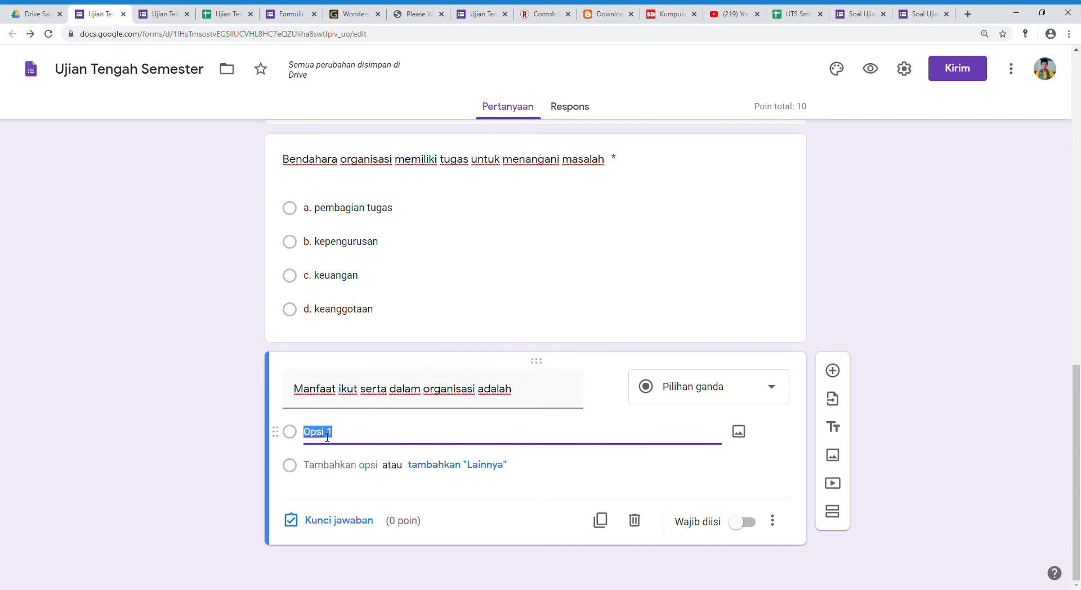
text(a. belajar bekerja sama b. menumbuhkan persaingan c. melatih keberanian d. bisa memilih teman)
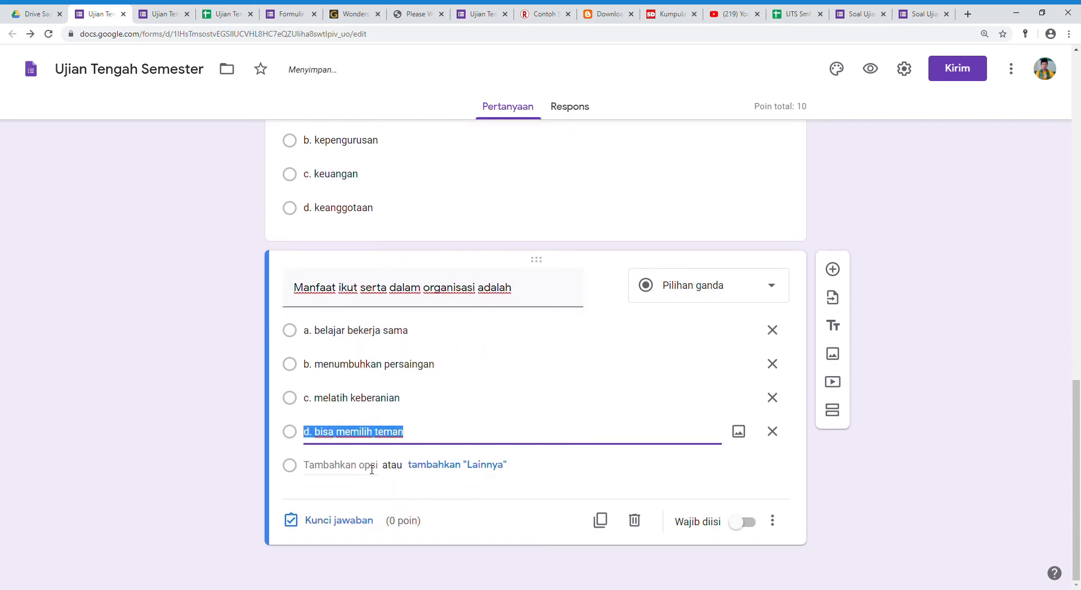
Set the Manfaat question's answer key to "a. belajar bekerja sama", worth 10 points.
click(332, 522)
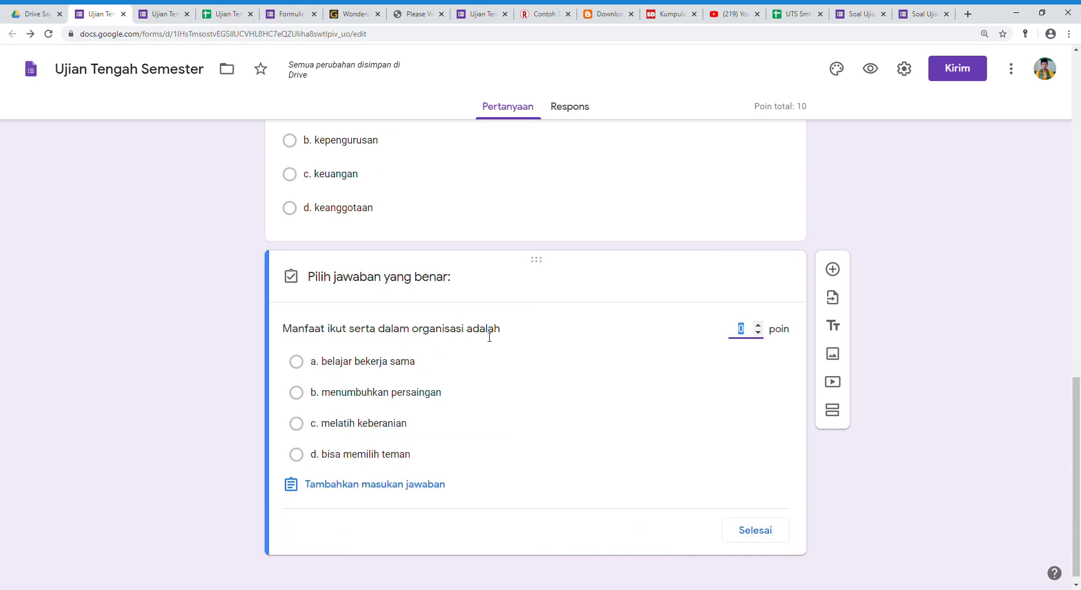
text(10)
click(341, 365)
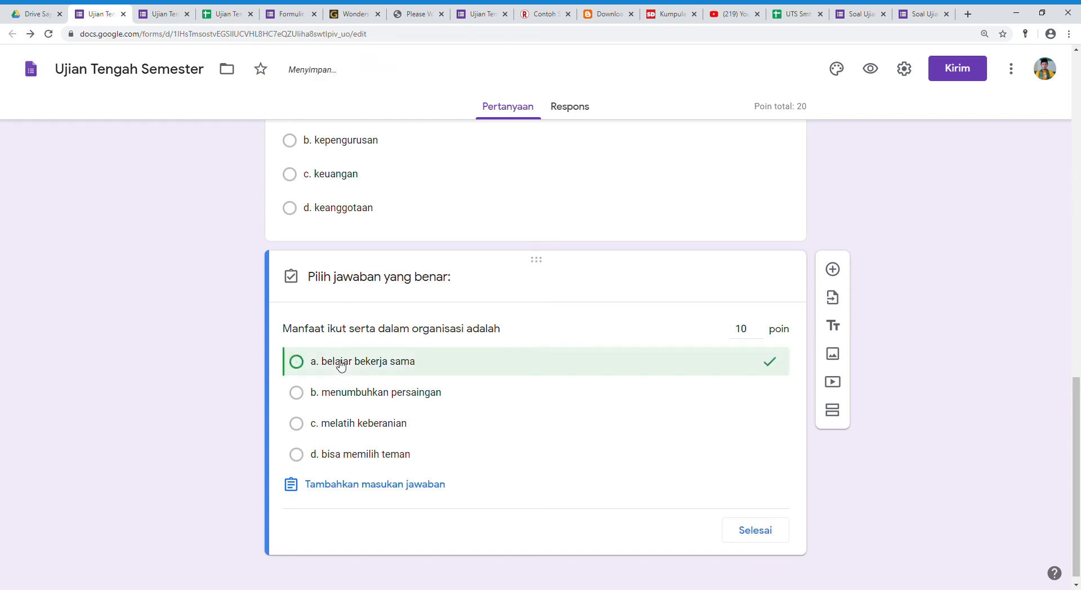
click(755, 534)
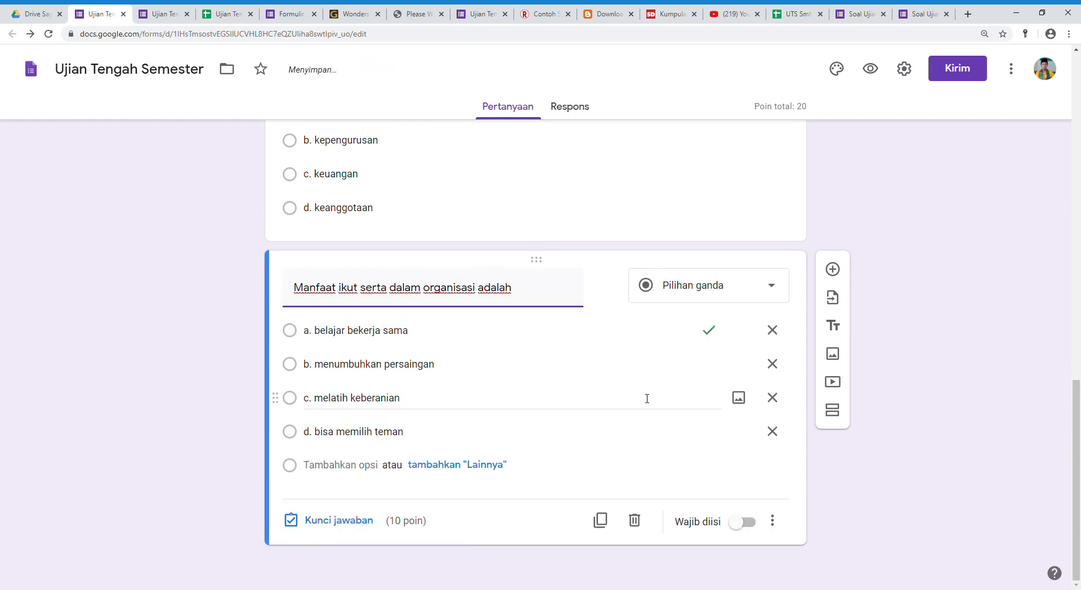
Set the Bendahara question's value to 10 points in its answer key.
scroll(648, 411, up, 4)
click(624, 328)
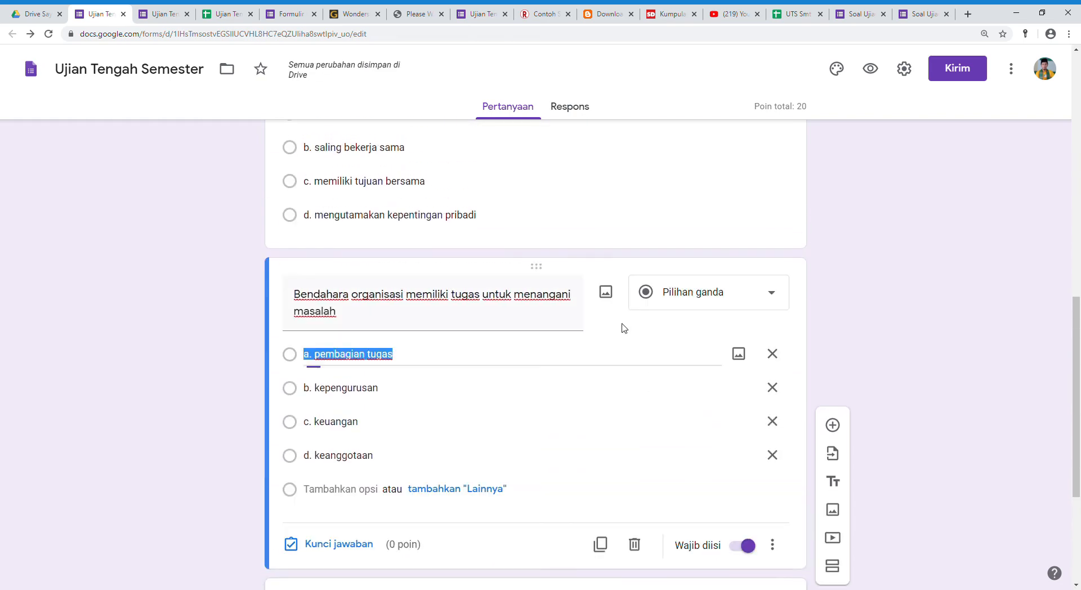
click(345, 545)
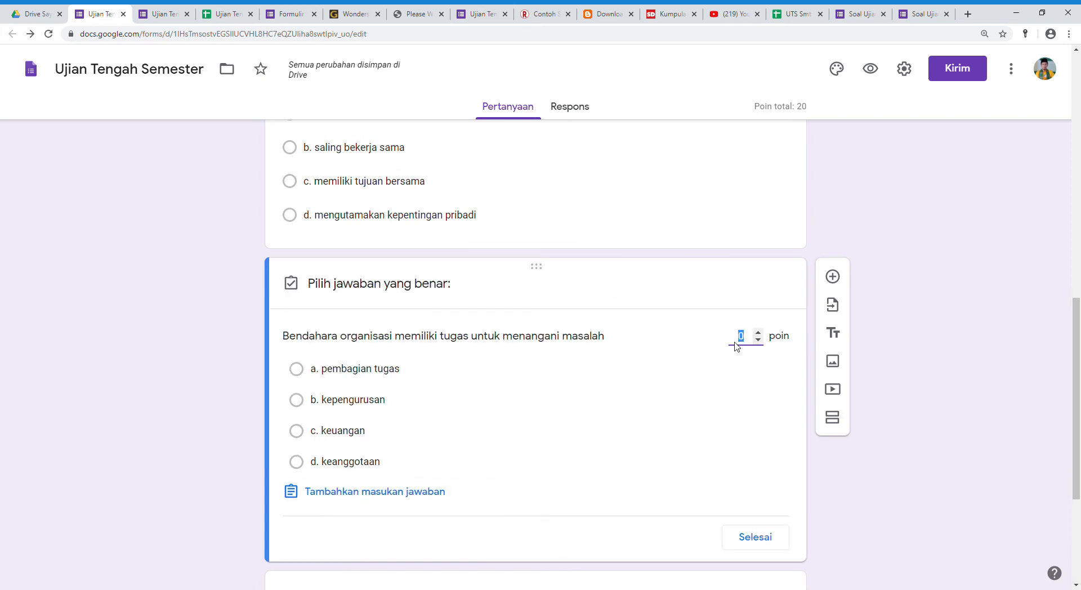
text(10)
click(754, 540)
scroll(690, 383, up, 4)
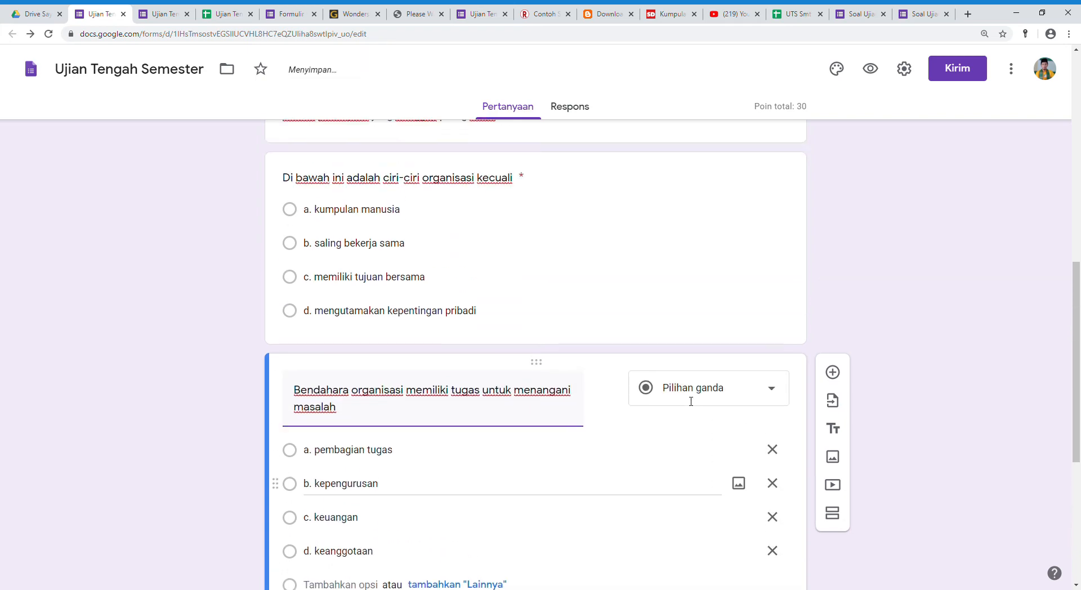
Review the settings of the earlier questions and make the Manfaat question required (Wajib diisi).
click(672, 335)
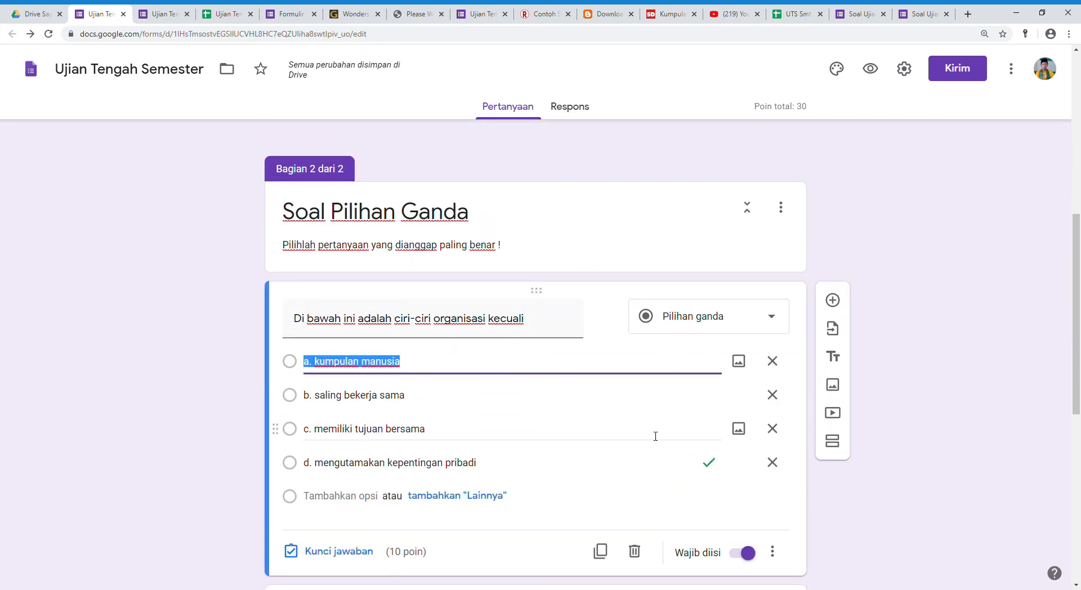
scroll(654, 437, down, 5)
click(541, 377)
click(552, 500)
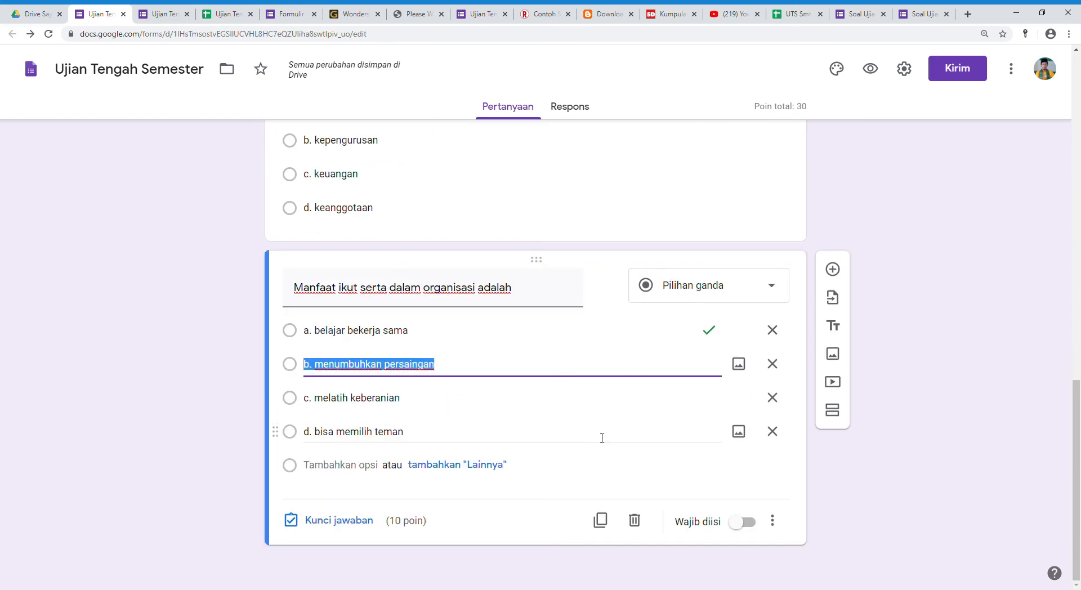
click(747, 522)
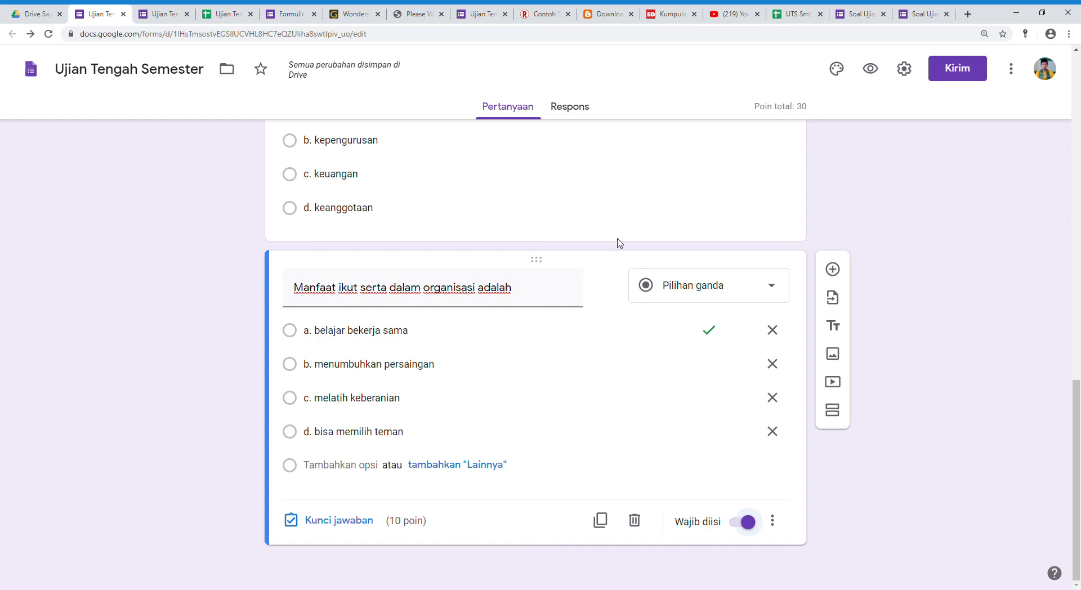
Preview the form as a respondent, examine the Semester choices, and reopen the preview from the editor.
click(872, 70)
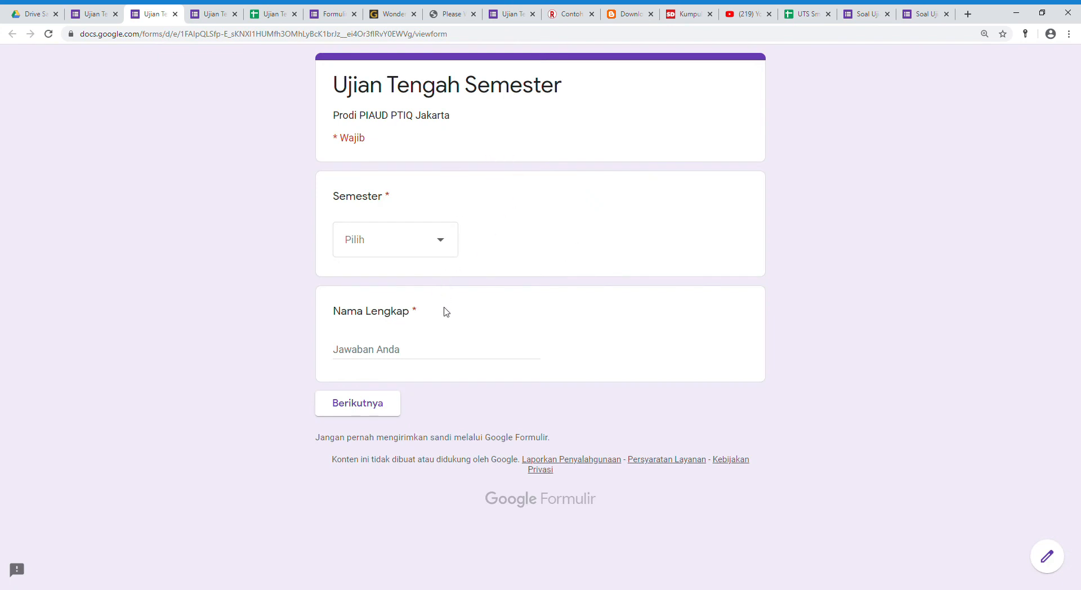
click(442, 241)
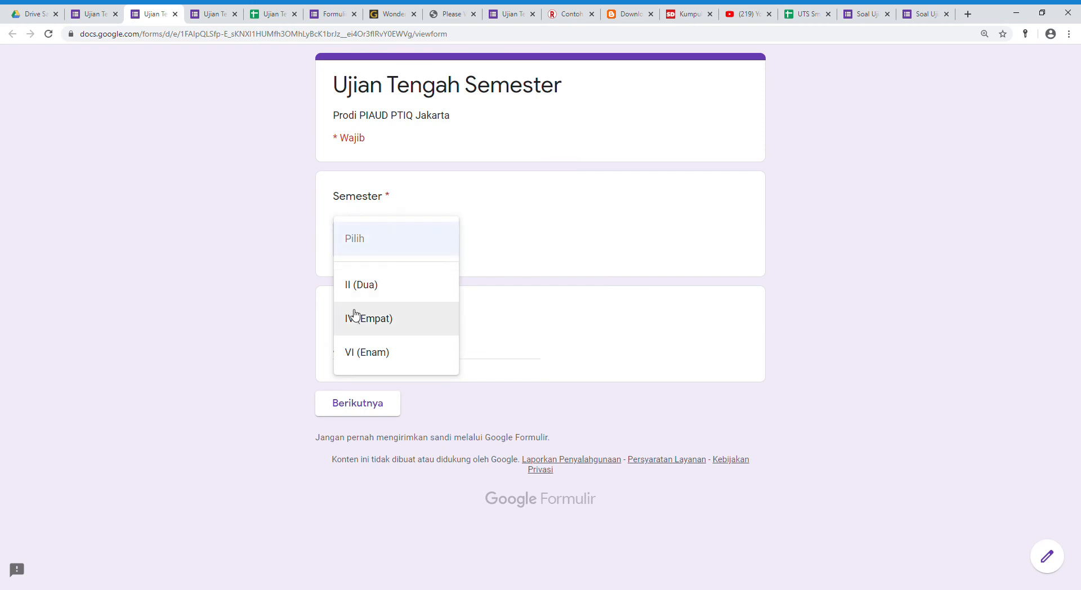
click(516, 209)
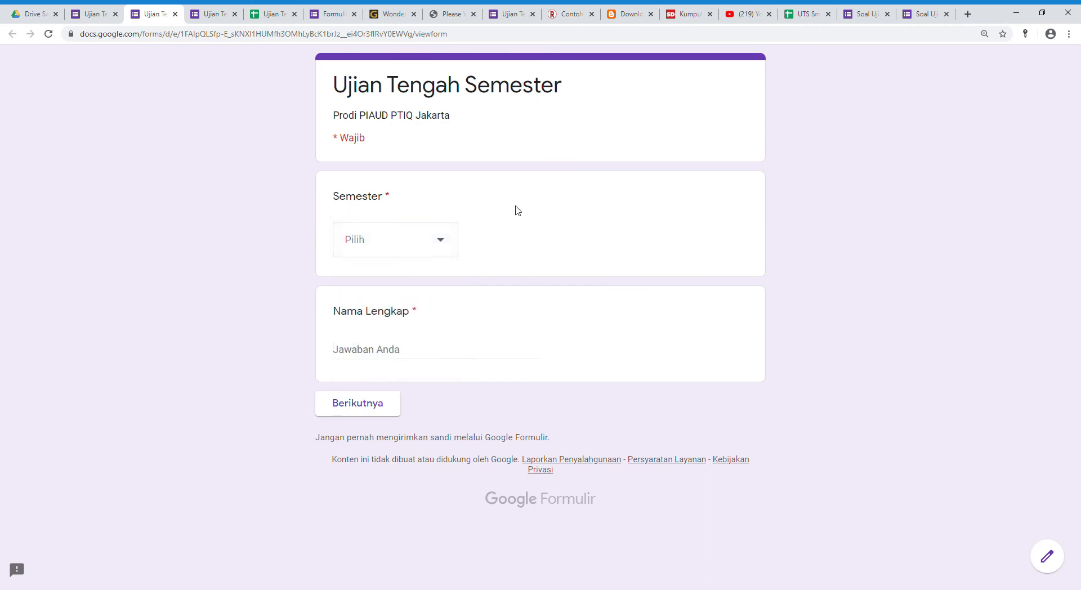
click(175, 14)
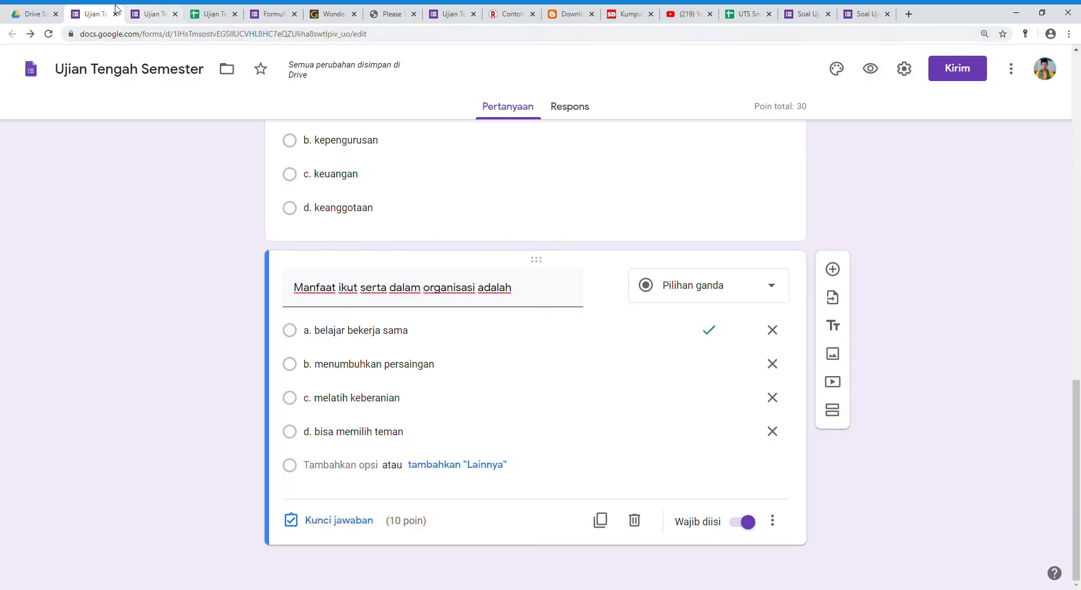
click(875, 74)
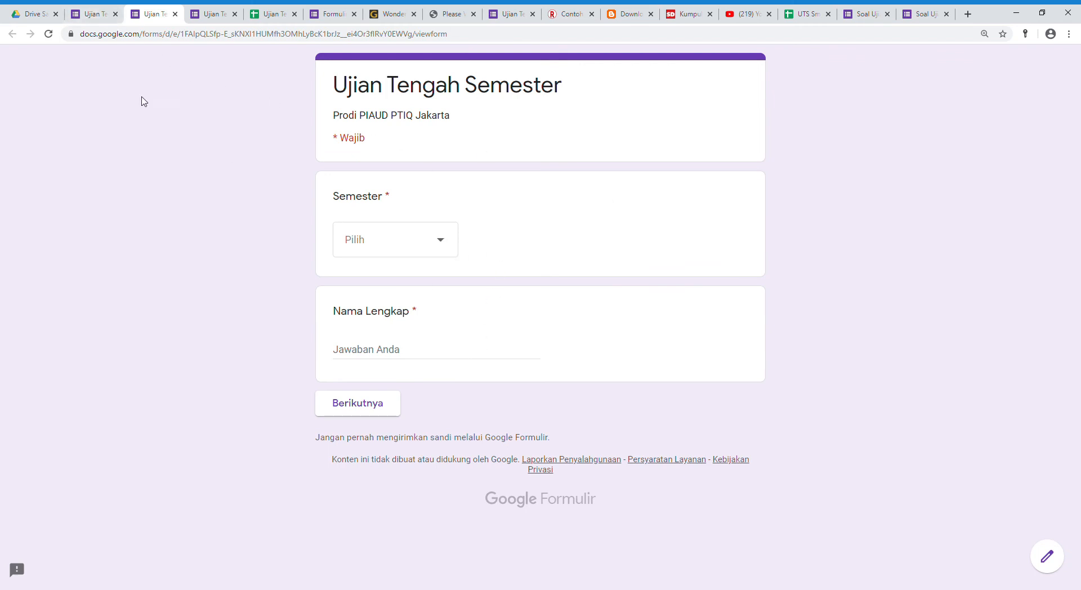
Generate a shortened share link for the Ujian Tengah Semester form, copy it, and close the send options.
click(34, 14)
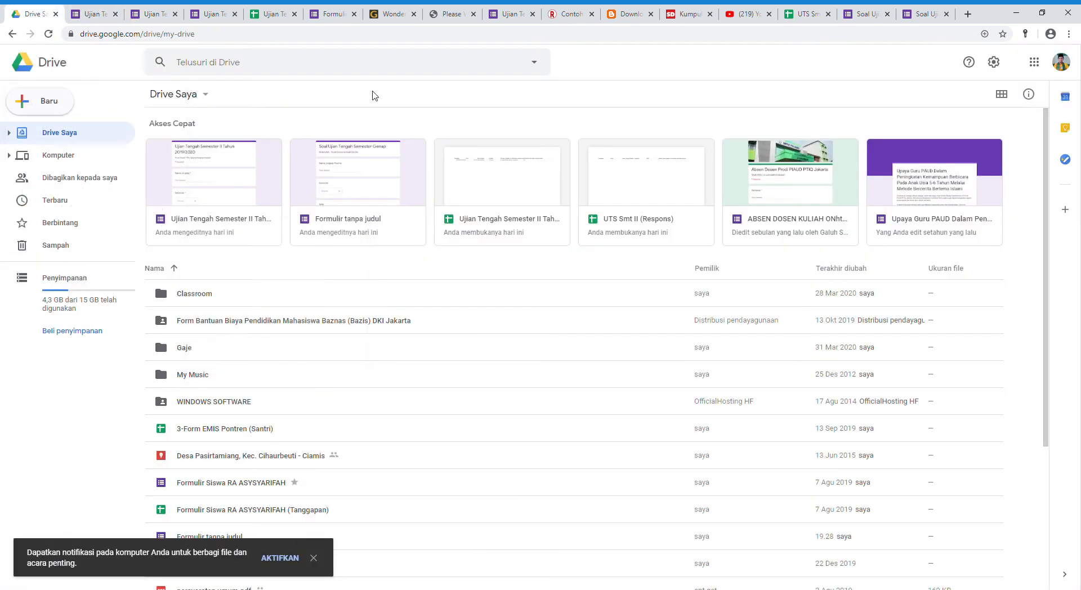
click(95, 14)
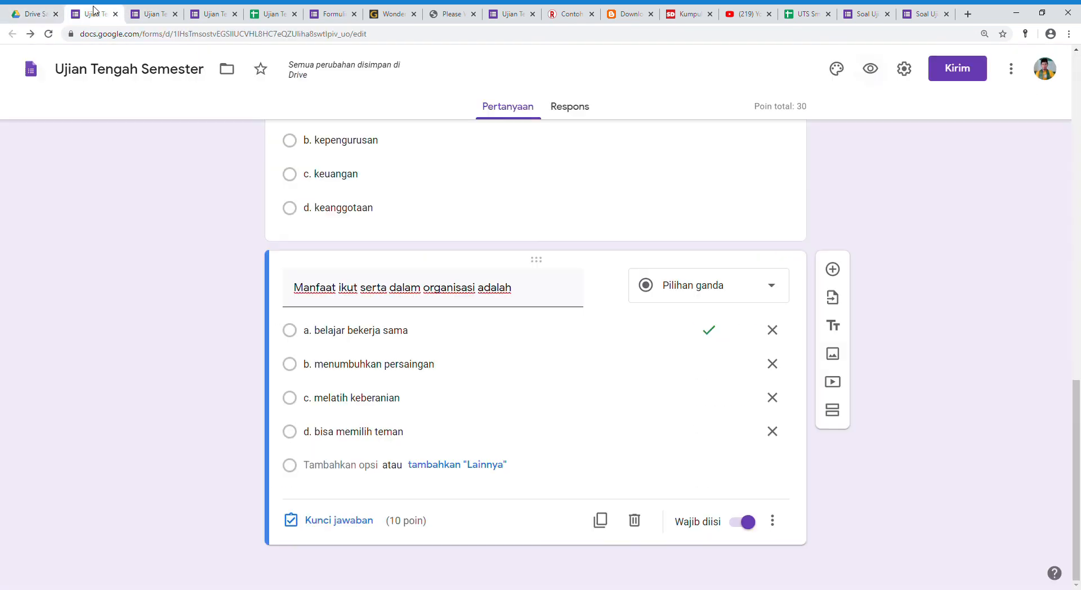
click(979, 75)
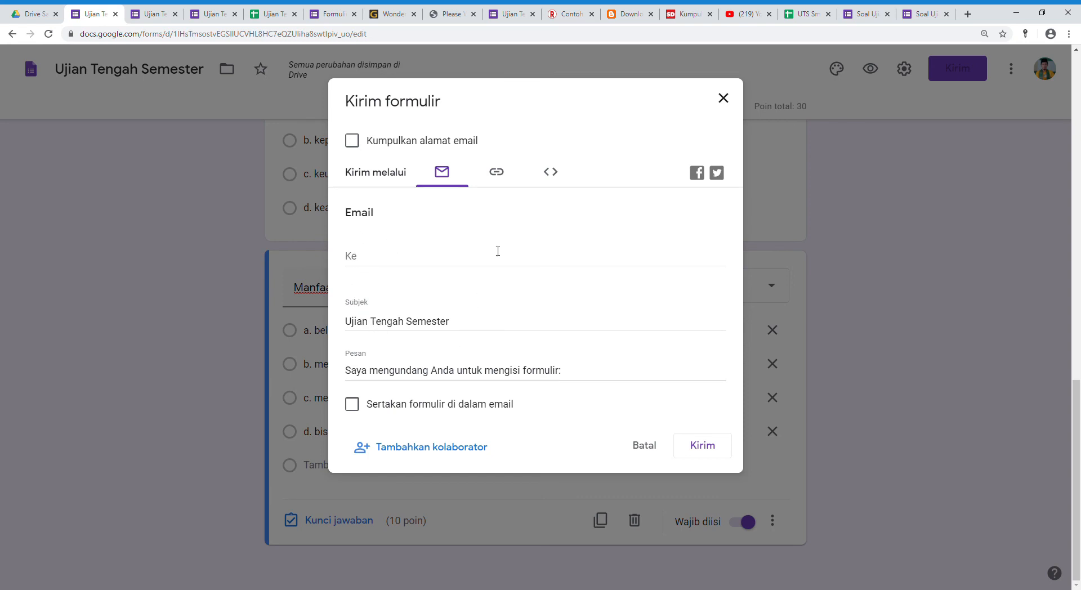
click(501, 180)
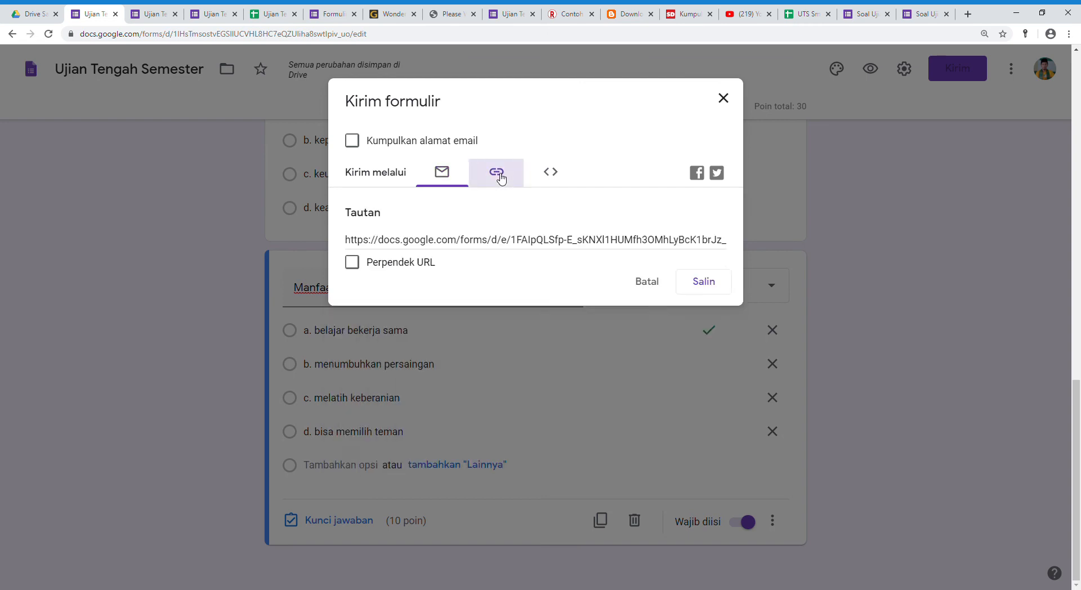
click(432, 249)
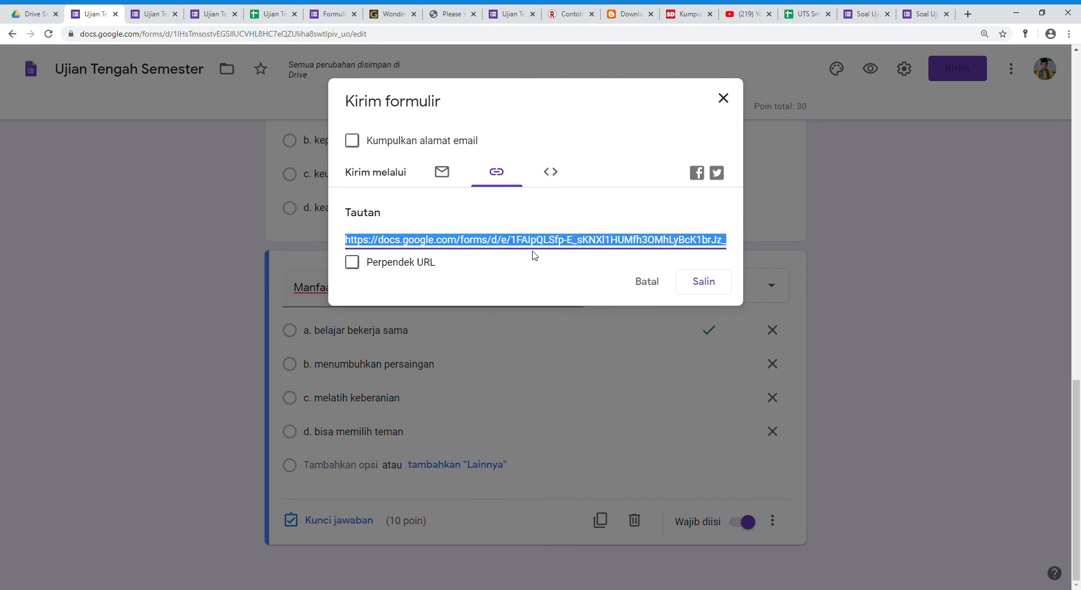
click(353, 263)
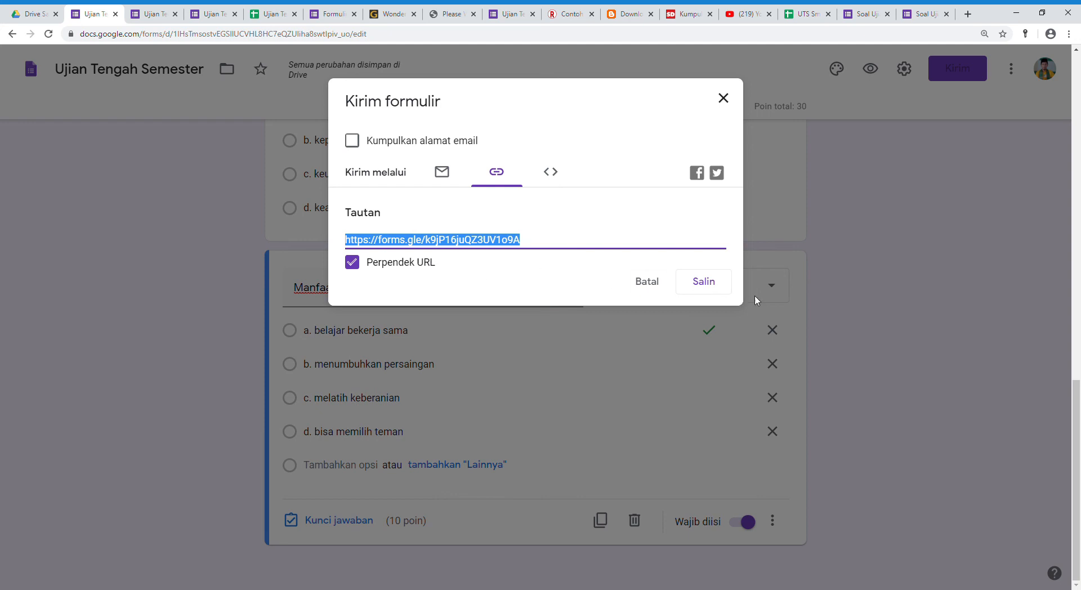
click(709, 292)
click(724, 100)
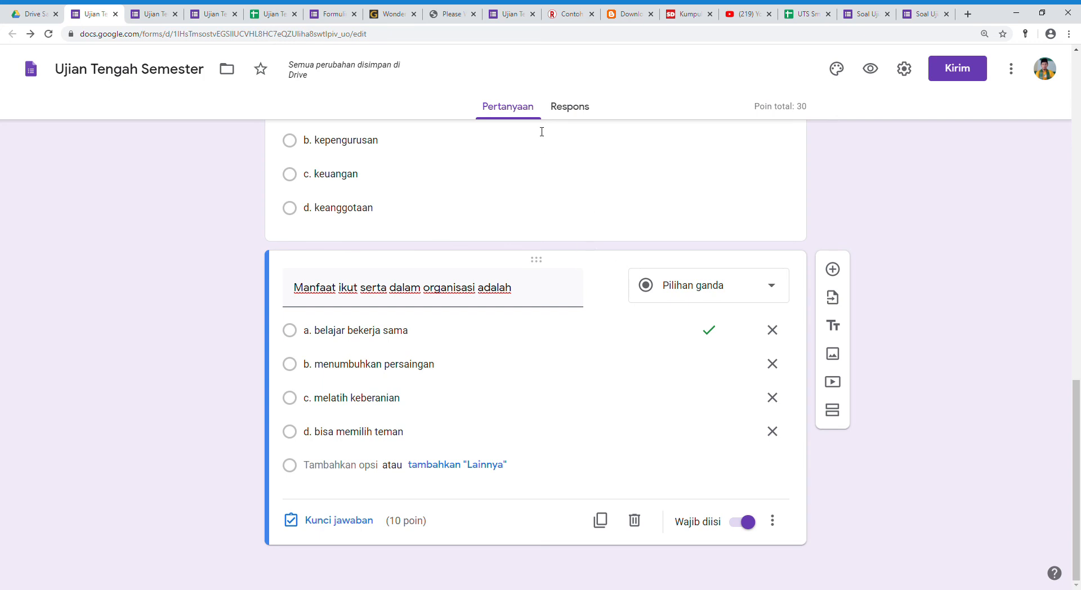
Check the form's responses, open the respondent preview, choose semester VI (Enam), enter the respondent's full name, and continue to the next section.
click(578, 112)
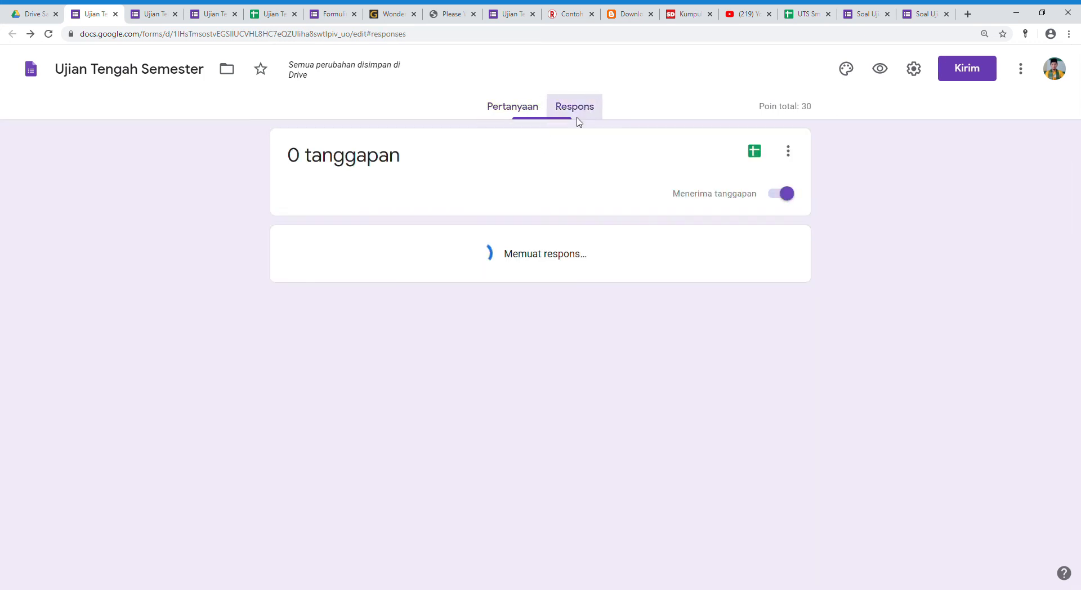
click(518, 112)
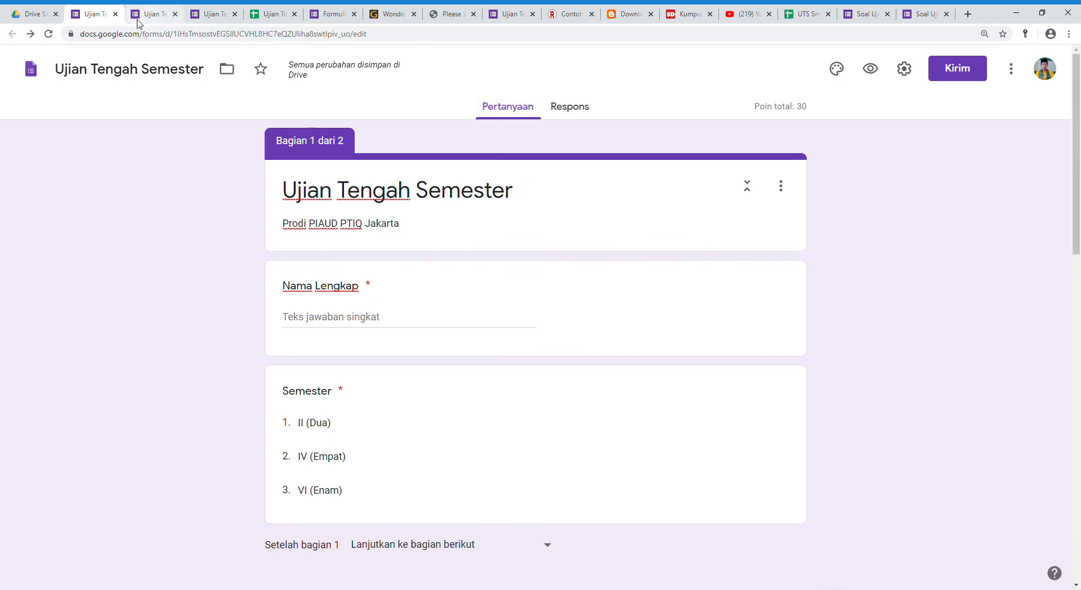
click(871, 69)
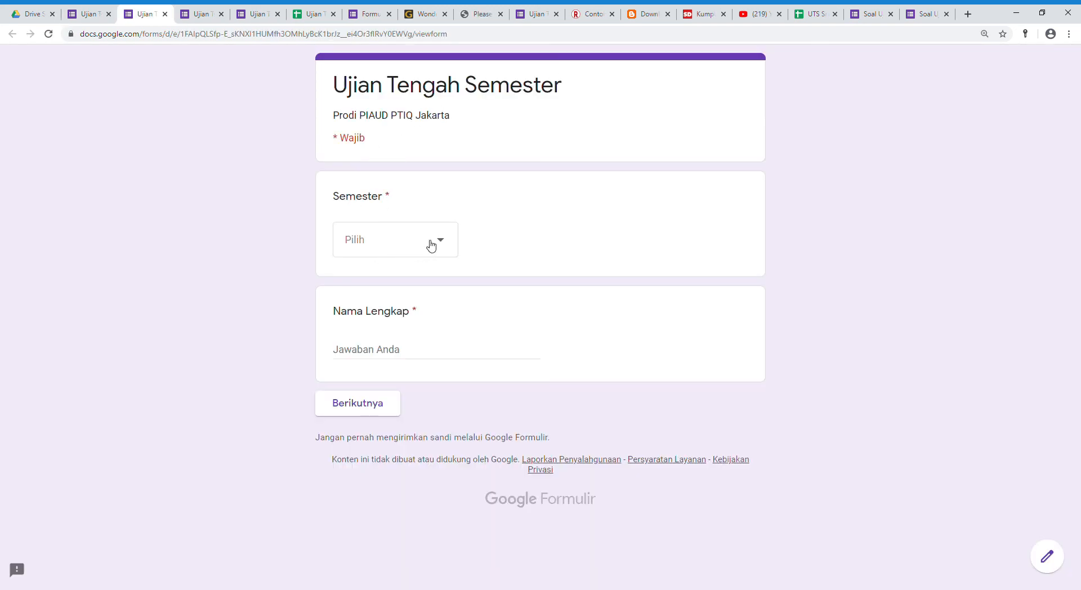
click(441, 244)
click(379, 352)
click(402, 357)
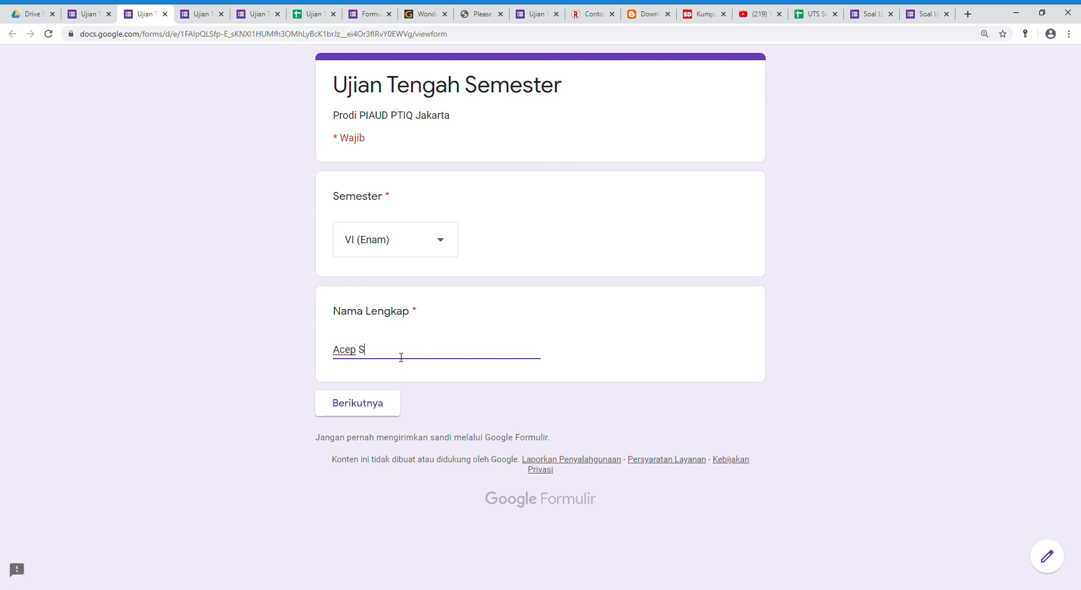
click(368, 408)
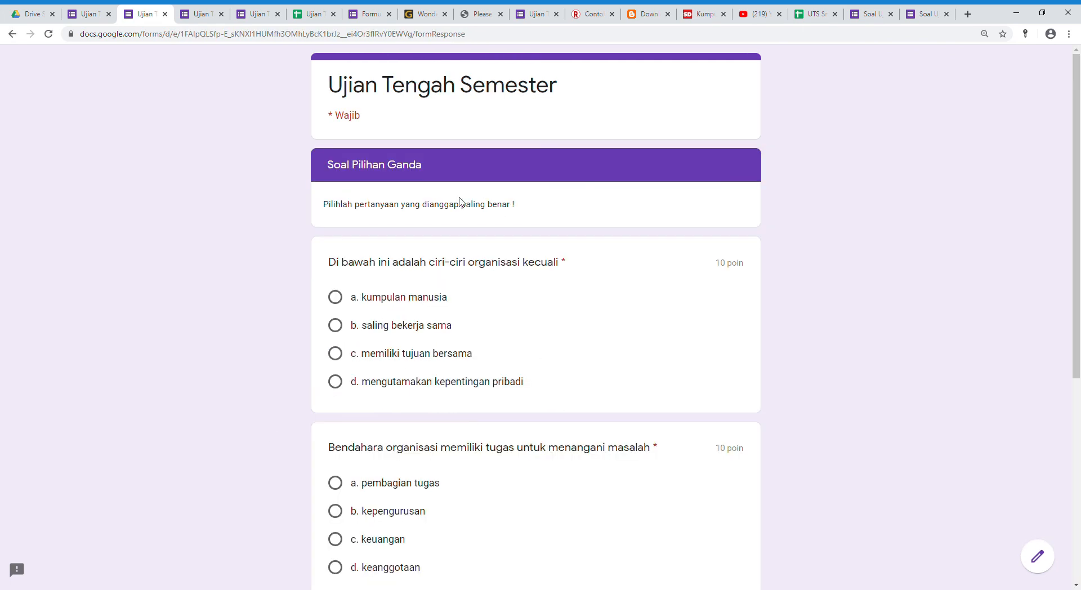
Answer the questions with "d. mengutamakan kepentingan pribadi", "c. keuangan" and "a. belajar bekerja sama", and submit the form.
scroll(420, 278, down, 2)
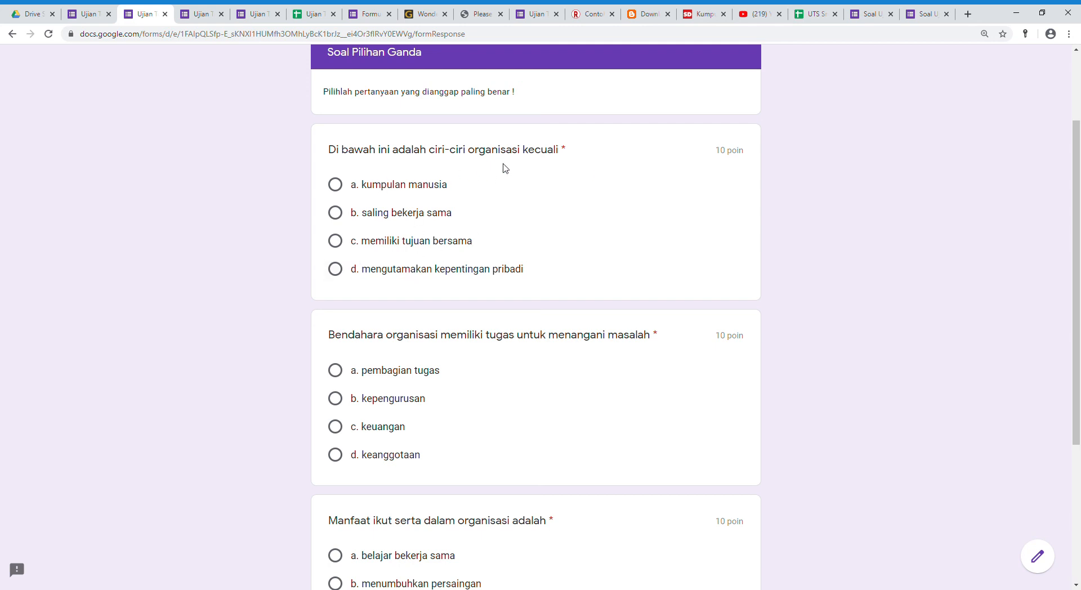
click(337, 270)
scroll(459, 225, down, 2)
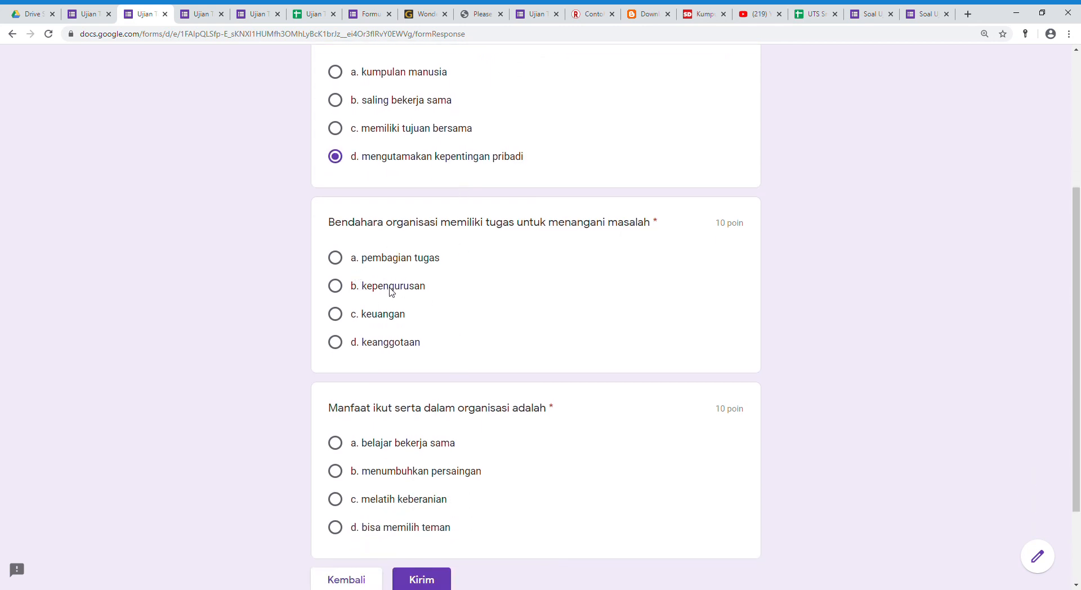
click(338, 314)
scroll(486, 319, down, 2)
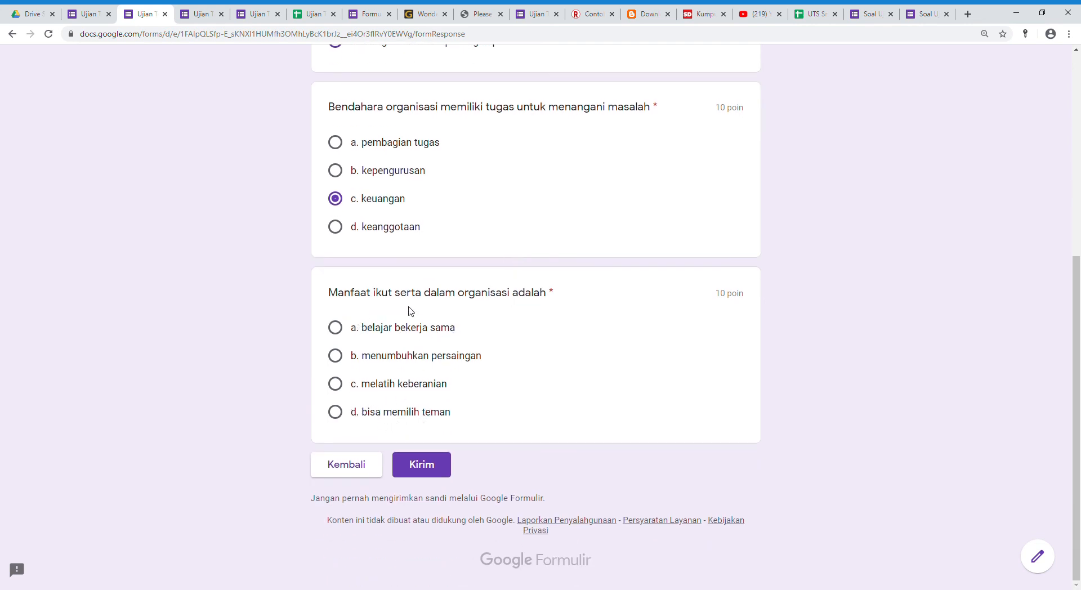
click(340, 327)
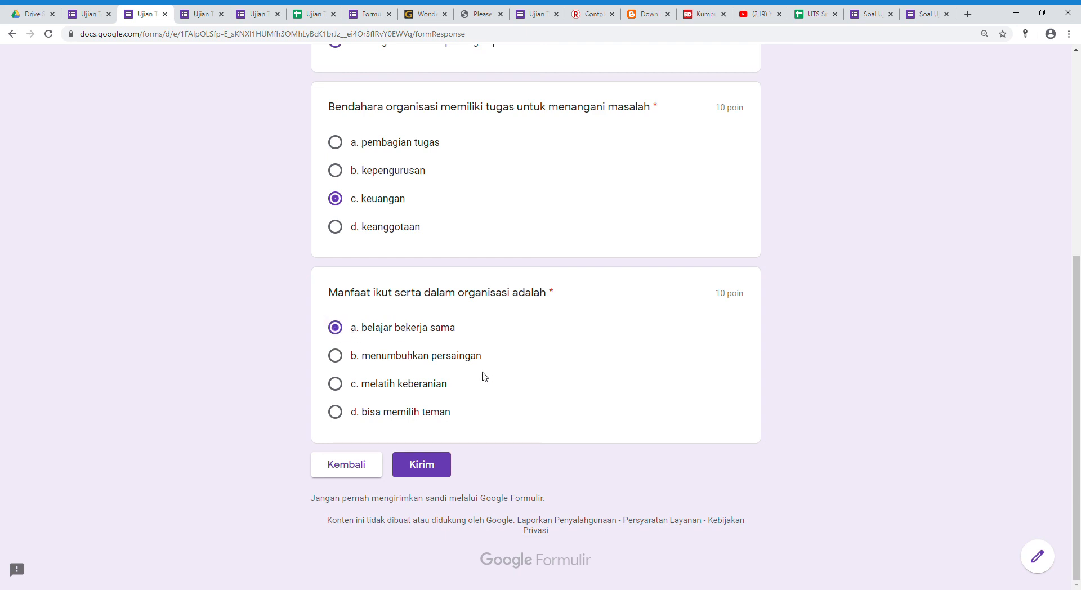
click(438, 471)
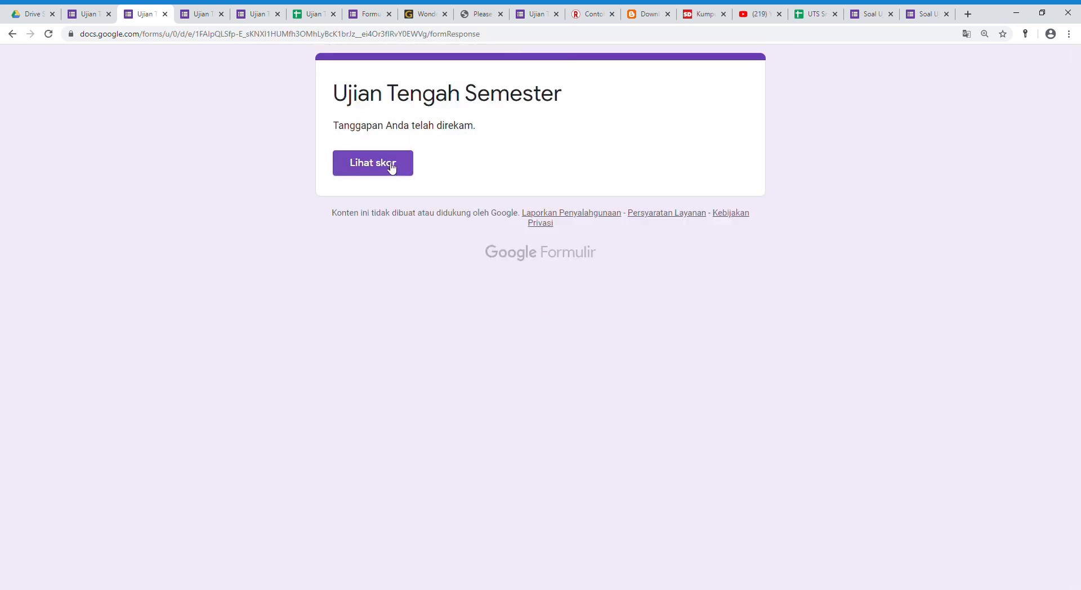
View the submitted quiz's score and examine the points awarded for each multiple-choice question.
click(392, 168)
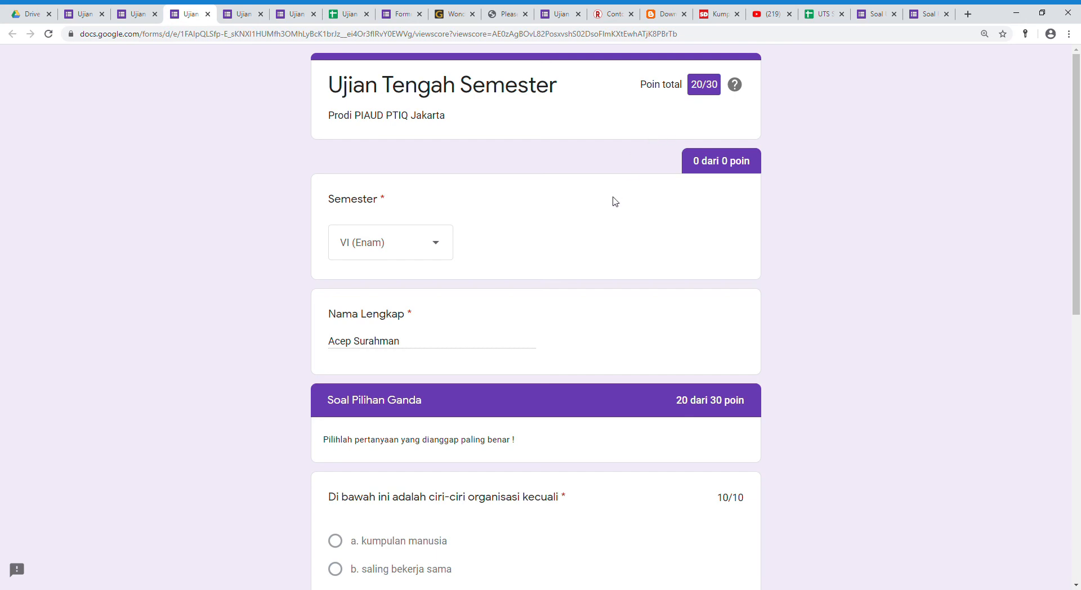
scroll(616, 251, down, 5)
scroll(588, 299, down, 1)
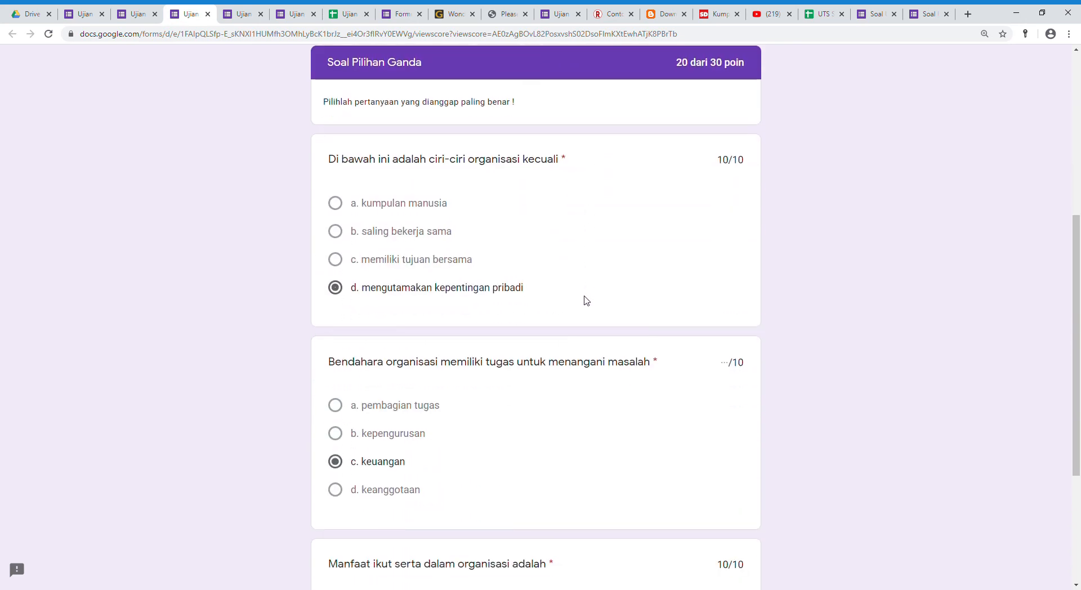
scroll(559, 289, down, 2)
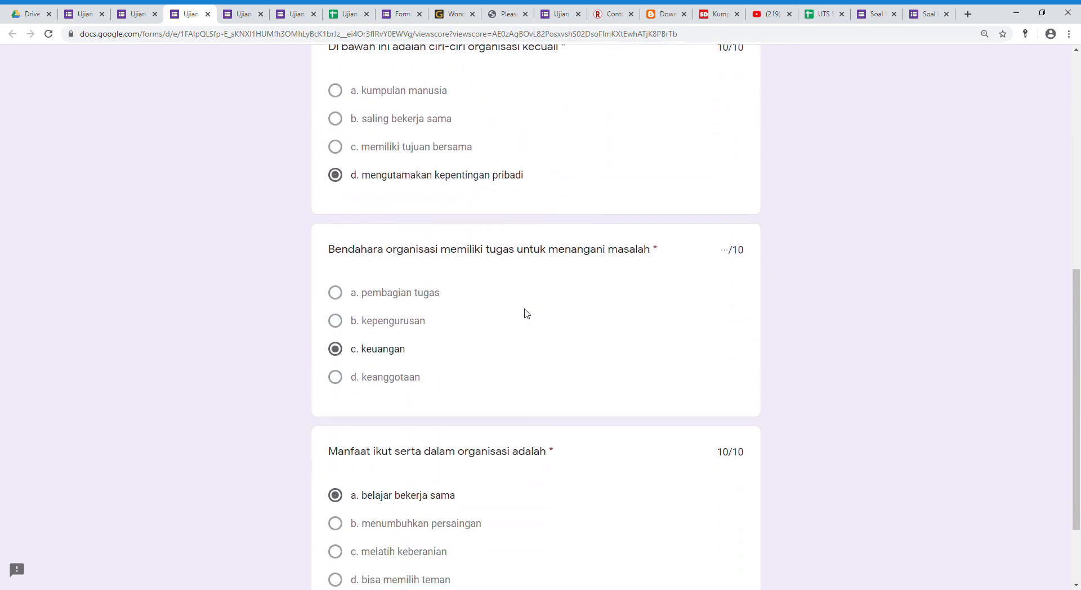
scroll(518, 331, down, 2)
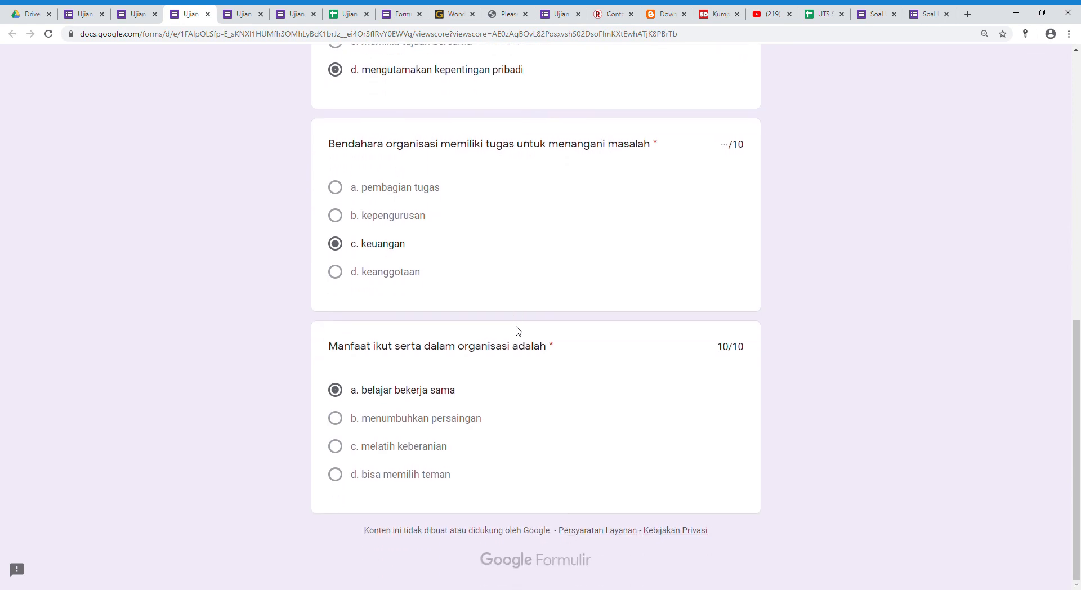
scroll(519, 331, up, 2)
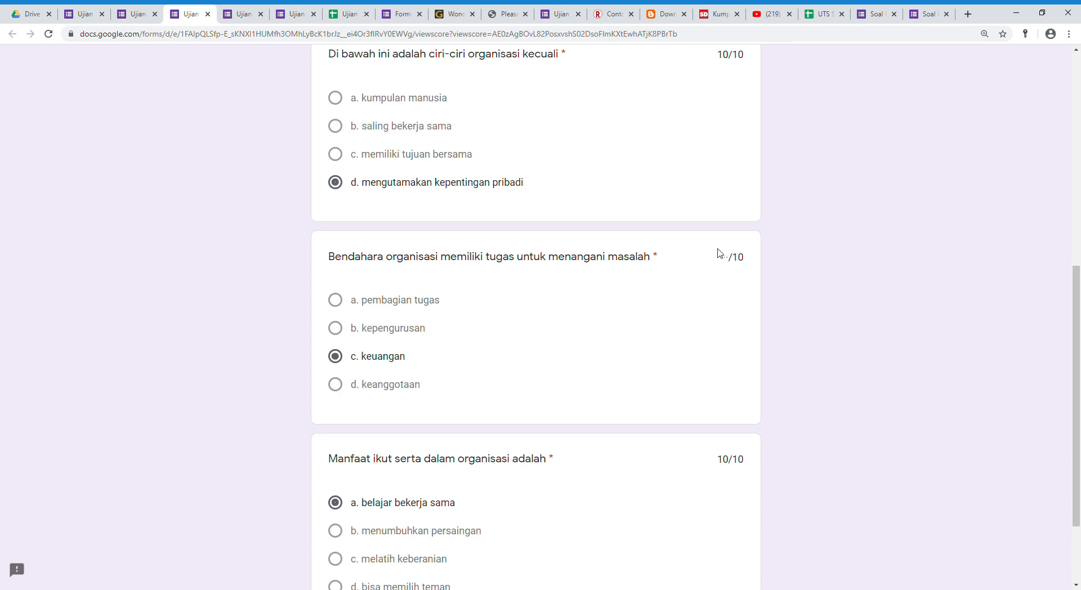
In the form editor, set the Bendahara question's answer key to "c. keuangan".
click(88, 15)
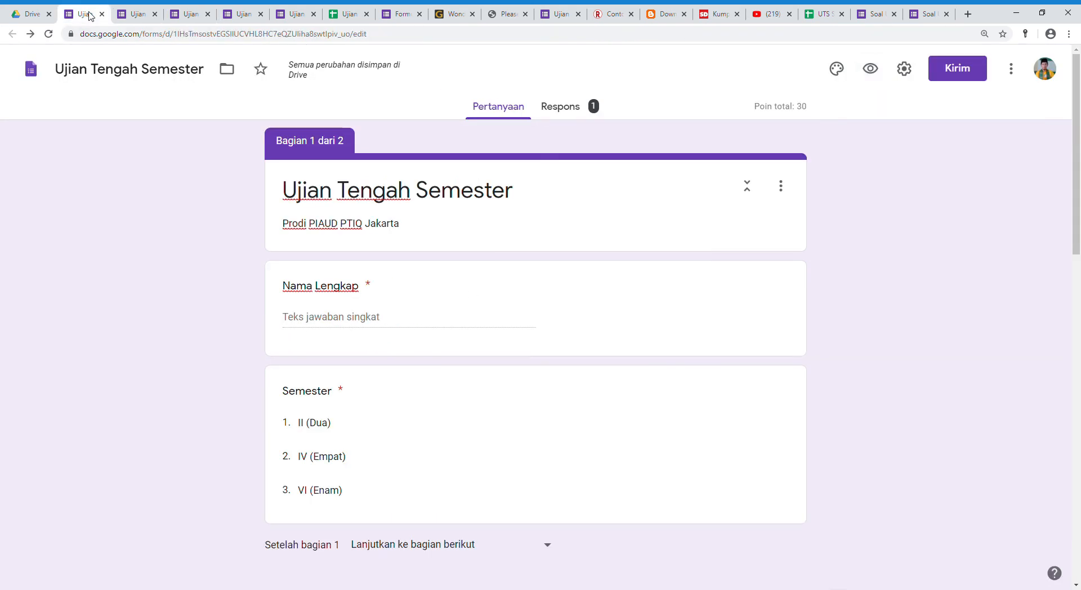
scroll(420, 343, down, 9)
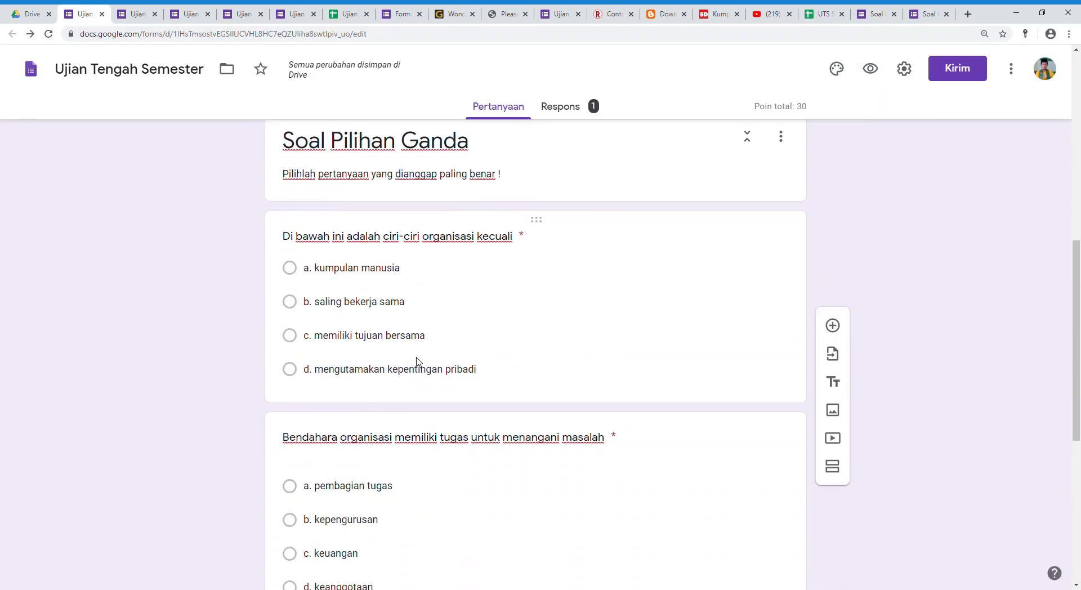
click(499, 324)
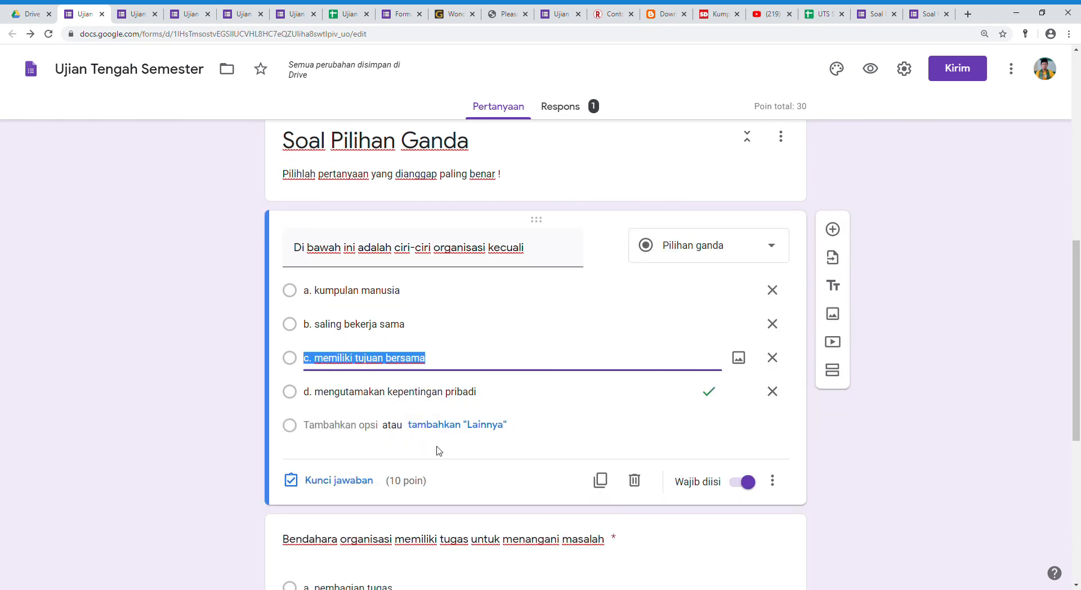
scroll(497, 399, down, 3)
click(497, 400)
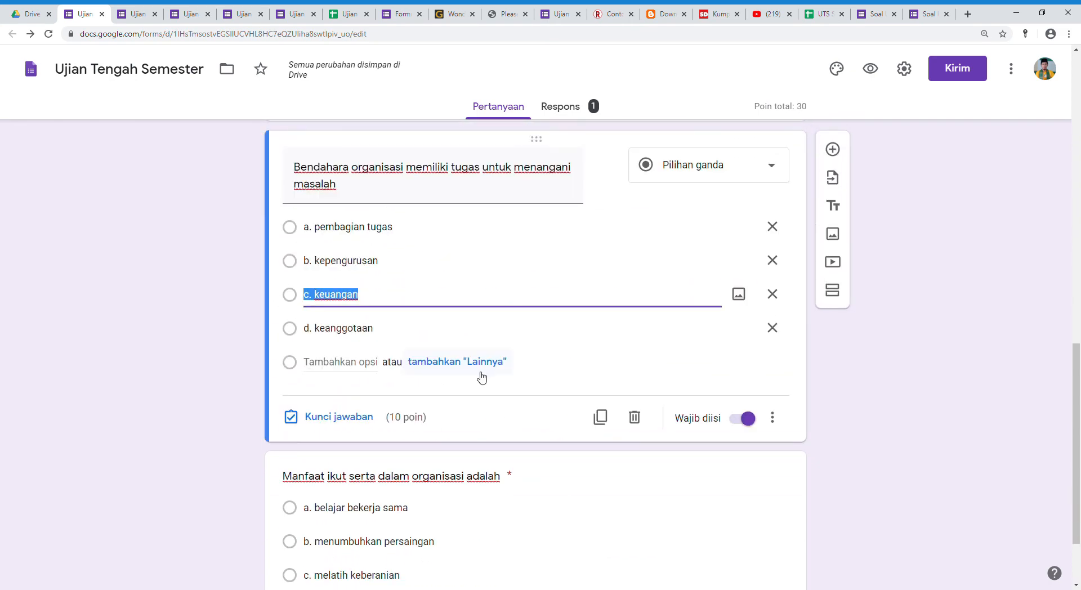
click(343, 417)
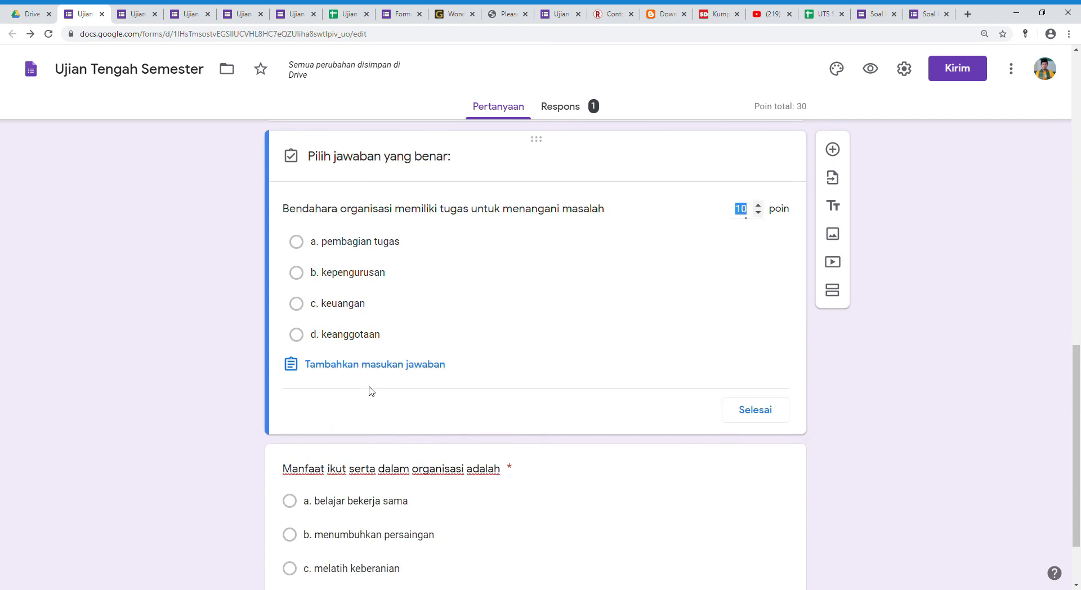
click(297, 304)
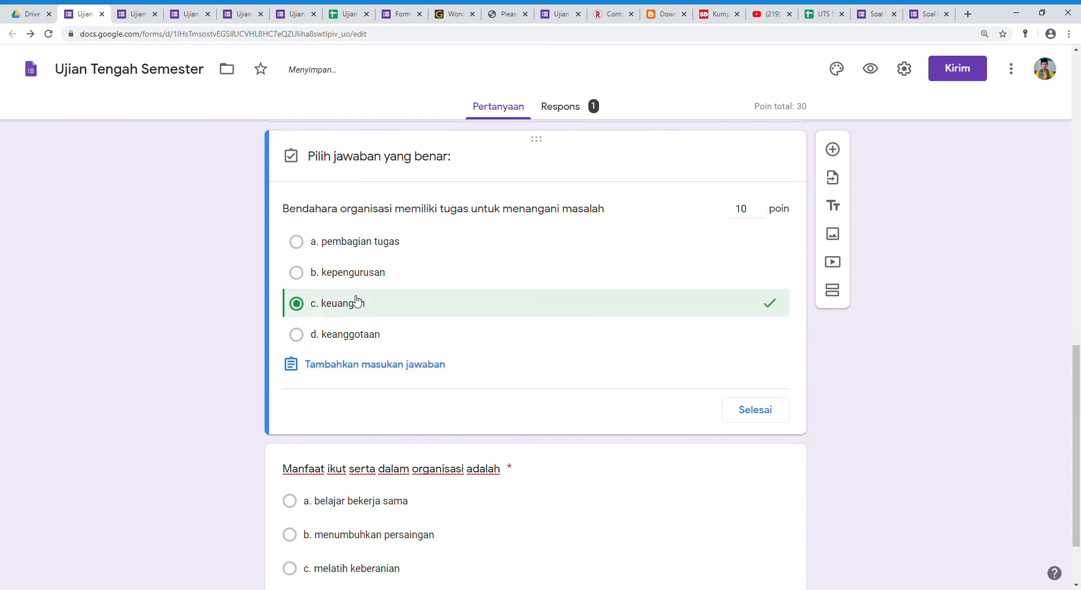
click(755, 410)
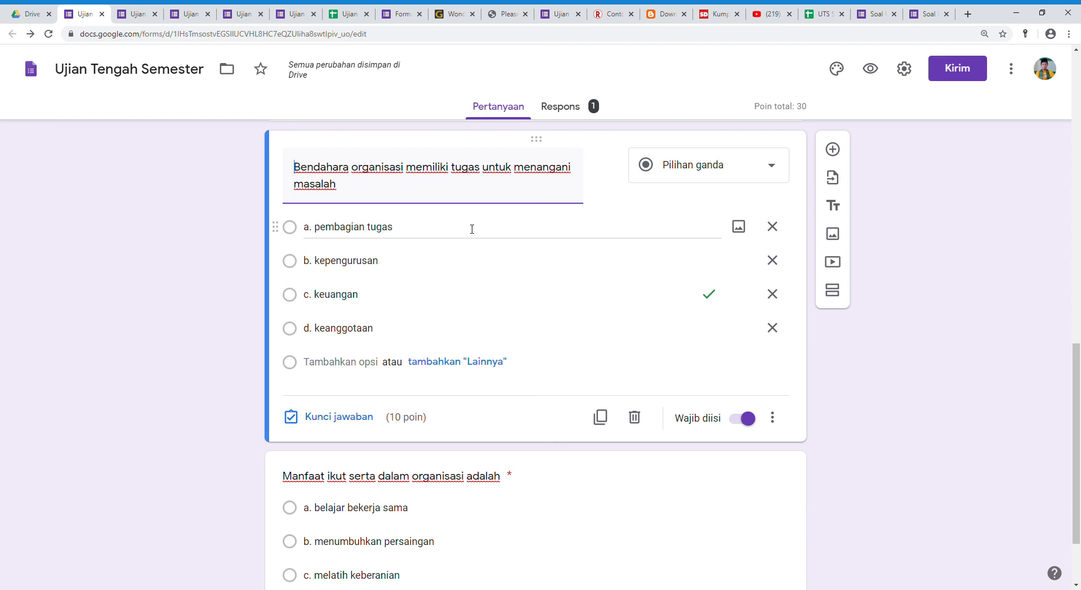
Send the form's responses to a new spreadsheet, "Ujian Tengah Semester (Respons)", and widen the question columns E to G.
click(569, 108)
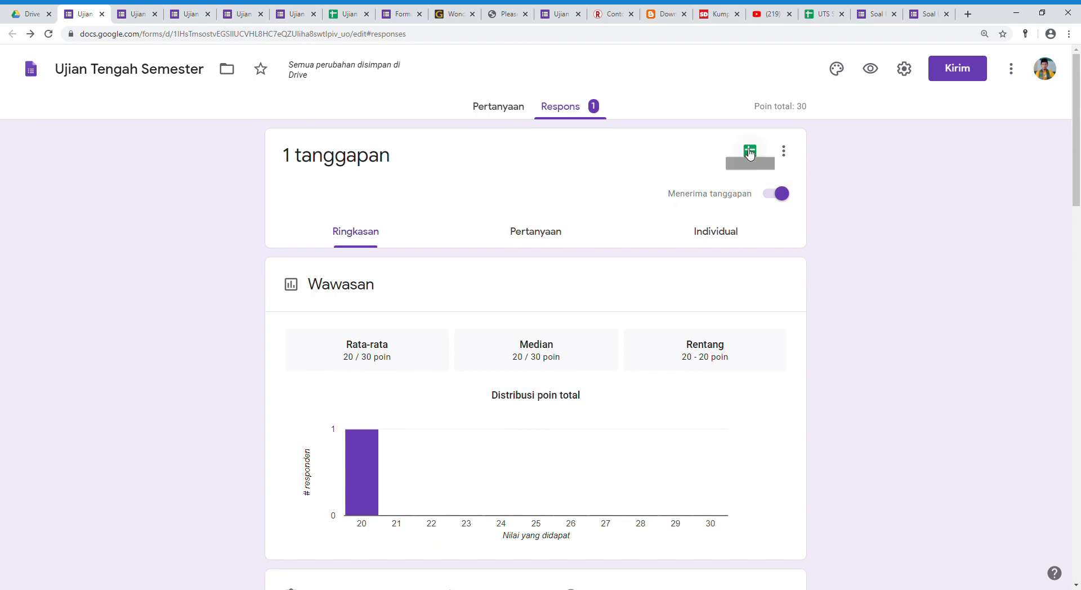
click(757, 151)
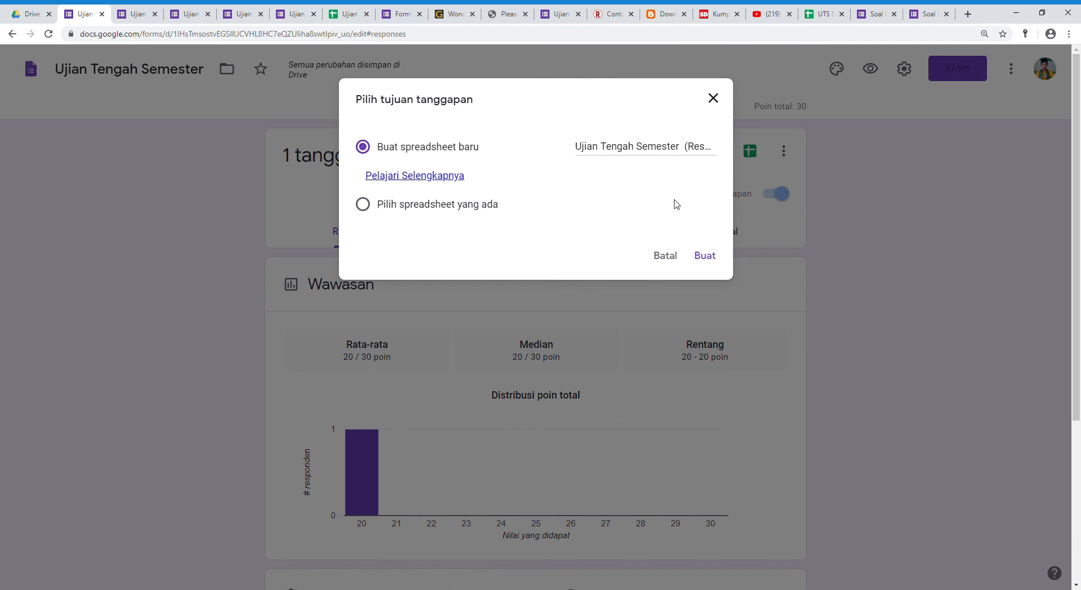
click(704, 255)
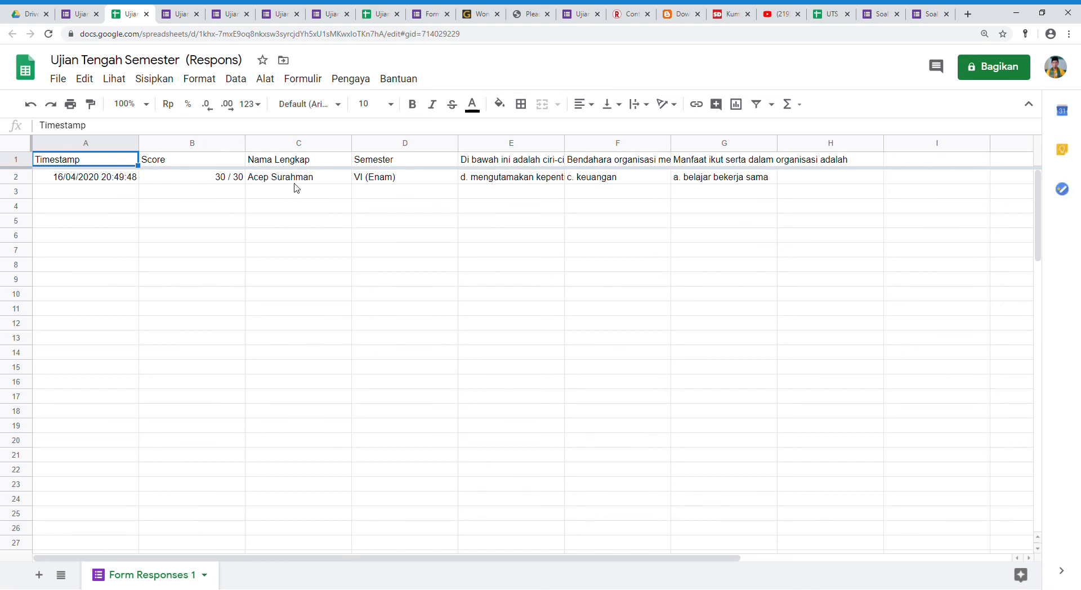
drag(295, 192, 277, 414)
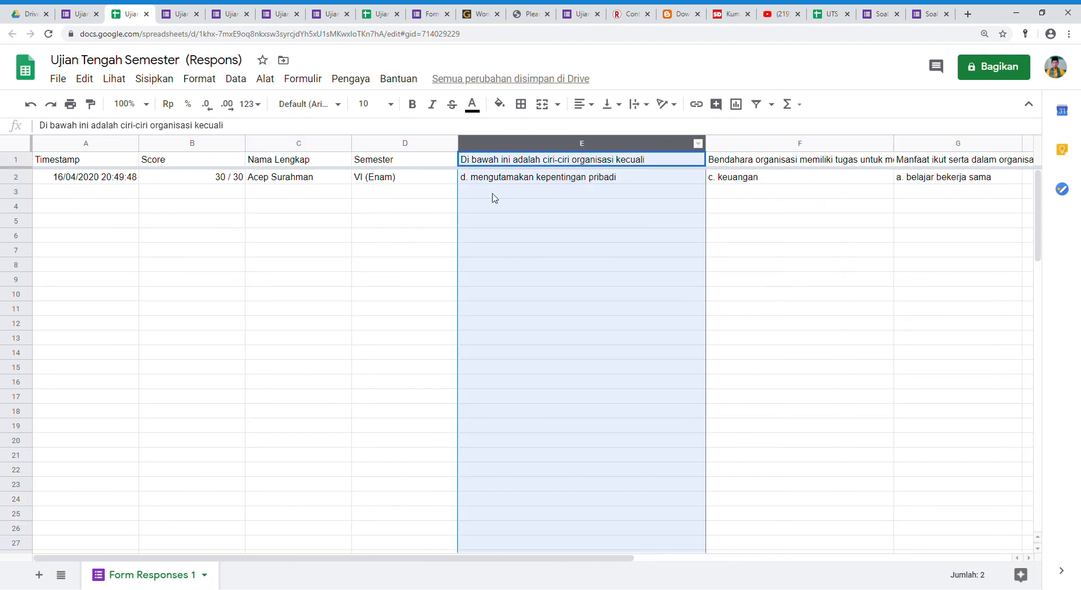
click(517, 221)
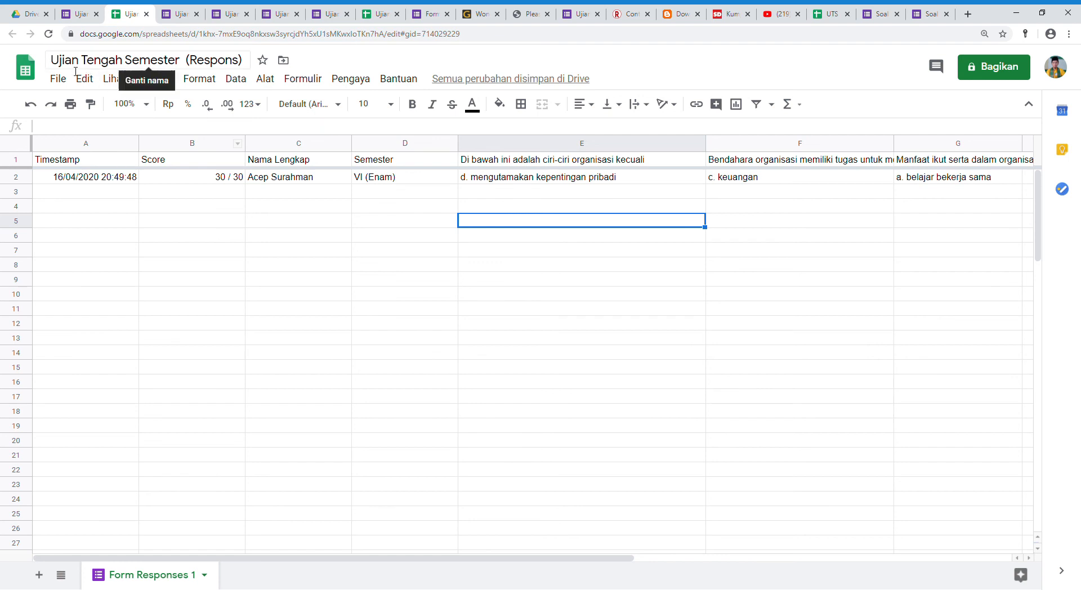
Download the response spreadsheet as a Microsoft Excel (.xlsx) file and open the downloaded file.
click(58, 79)
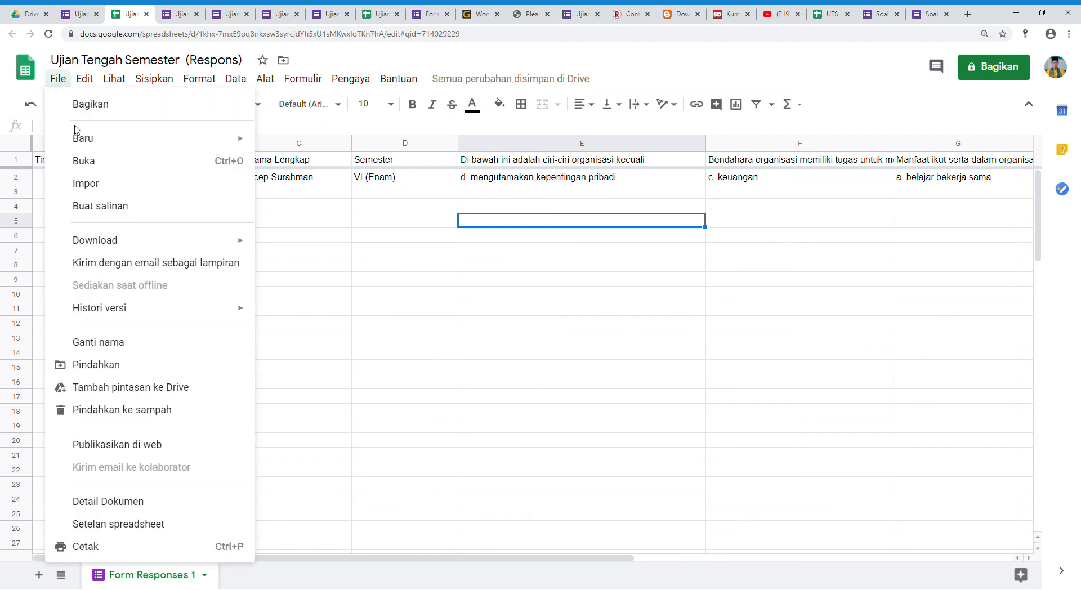
mouse_move(109, 241)
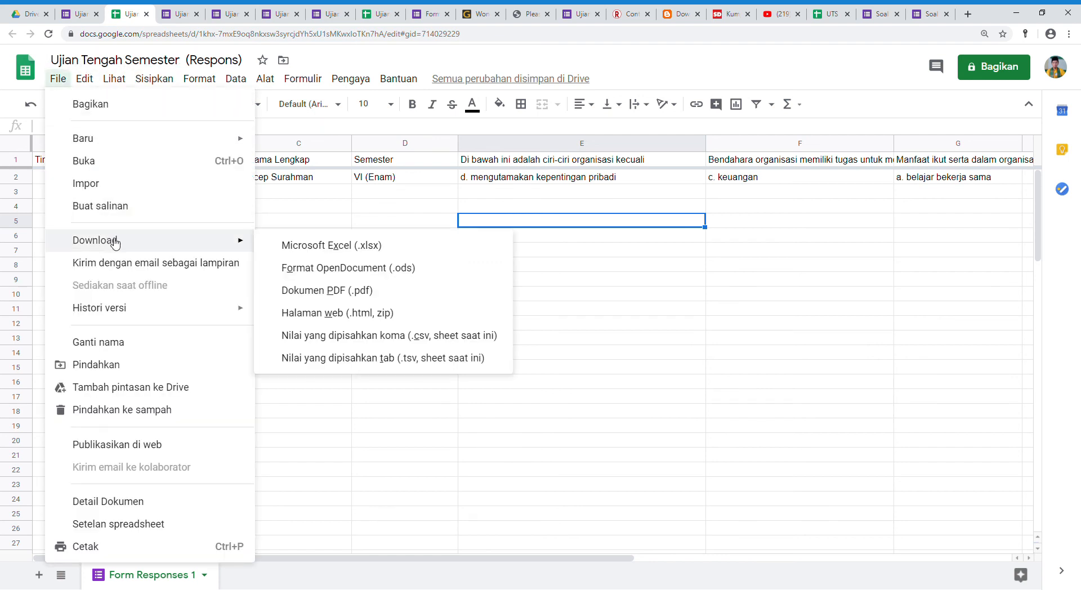
click(363, 248)
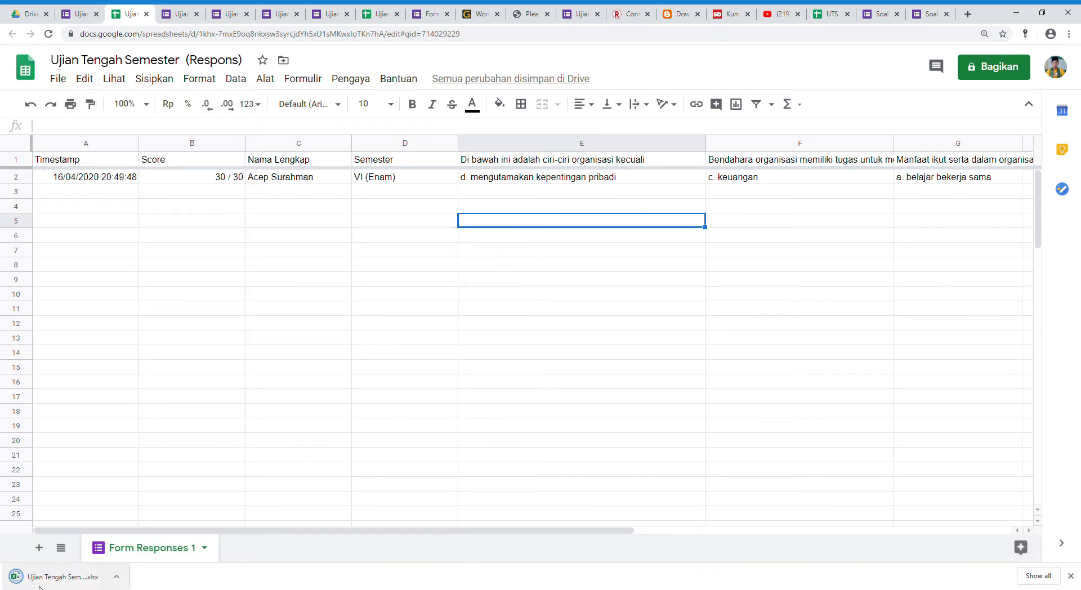
click(38, 585)
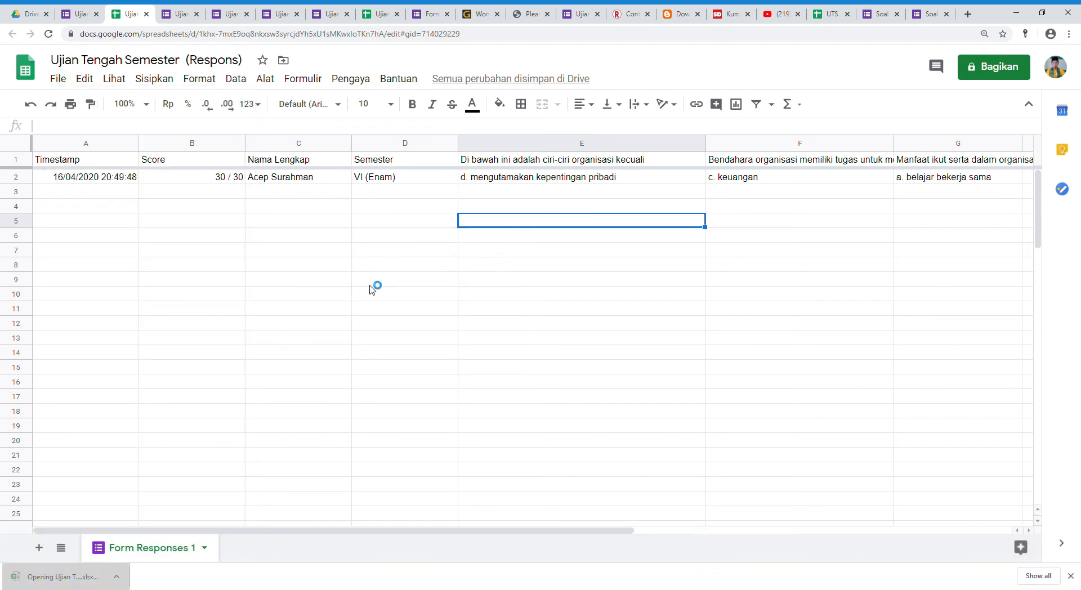